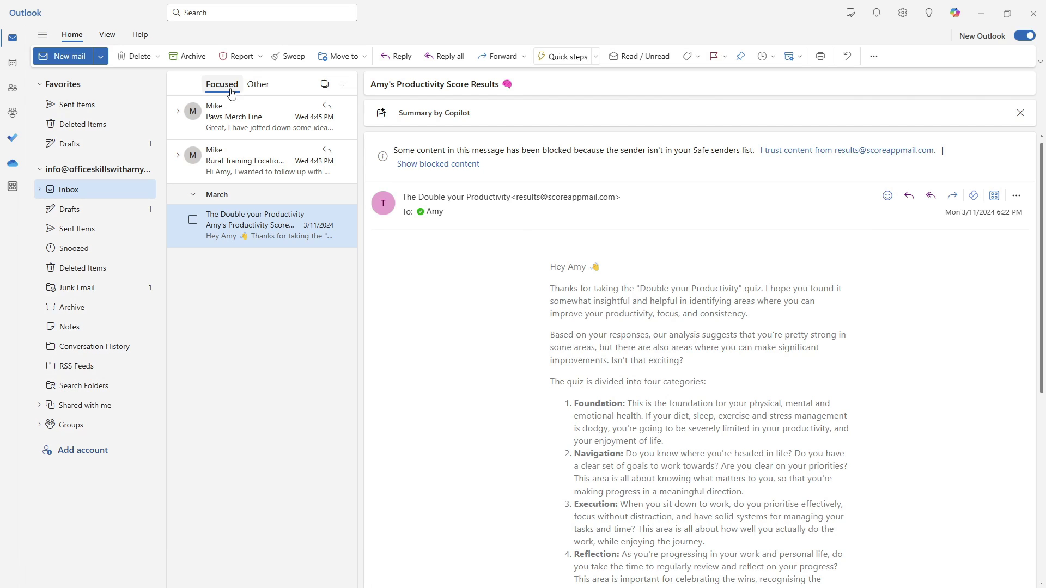
- Read the Focused messages: Paws Merch Line, Rural Training Location Services and the productivity score email
click(232, 94)
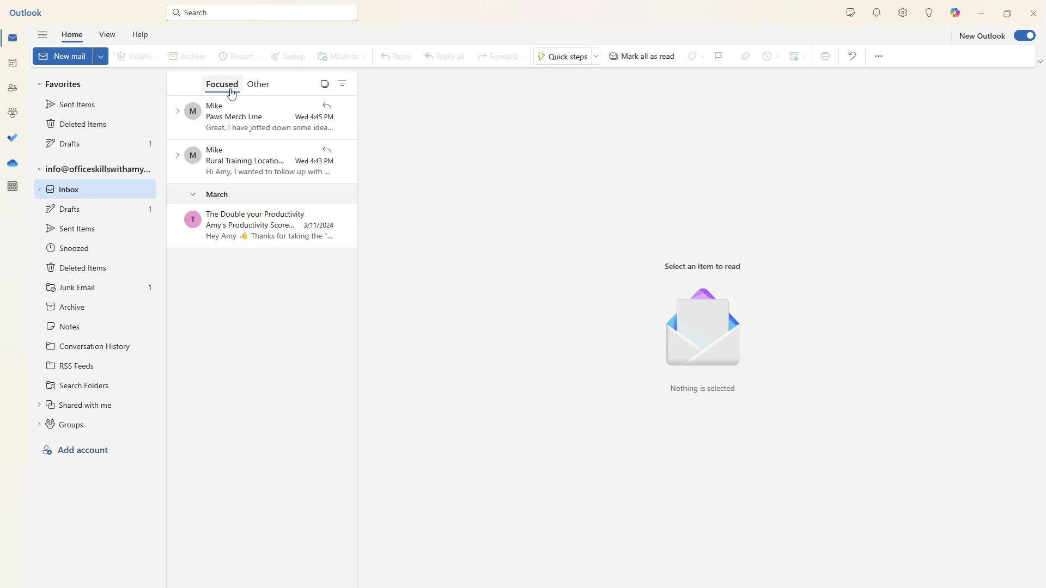
click(230, 117)
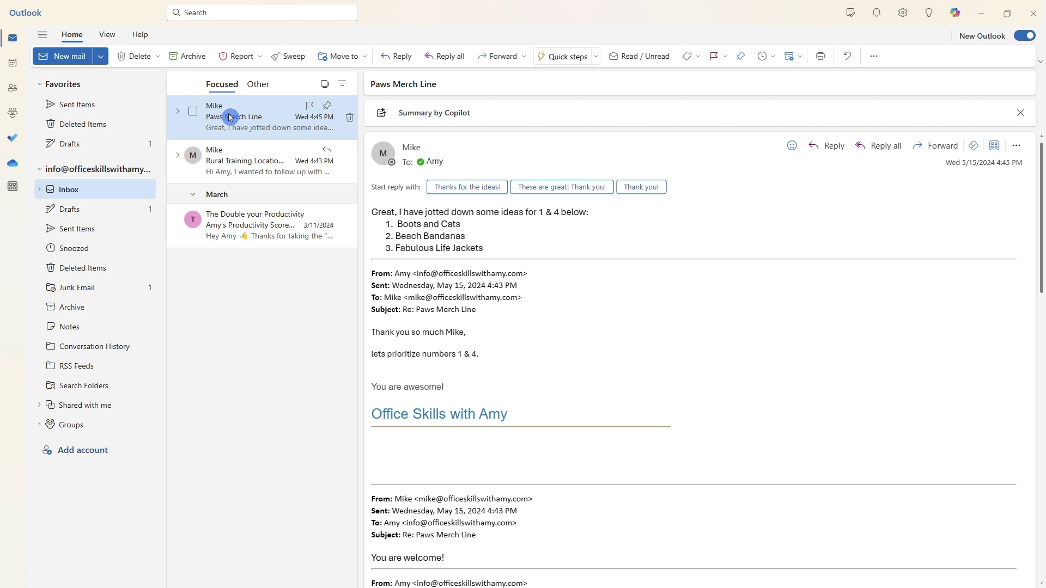
click(235, 159)
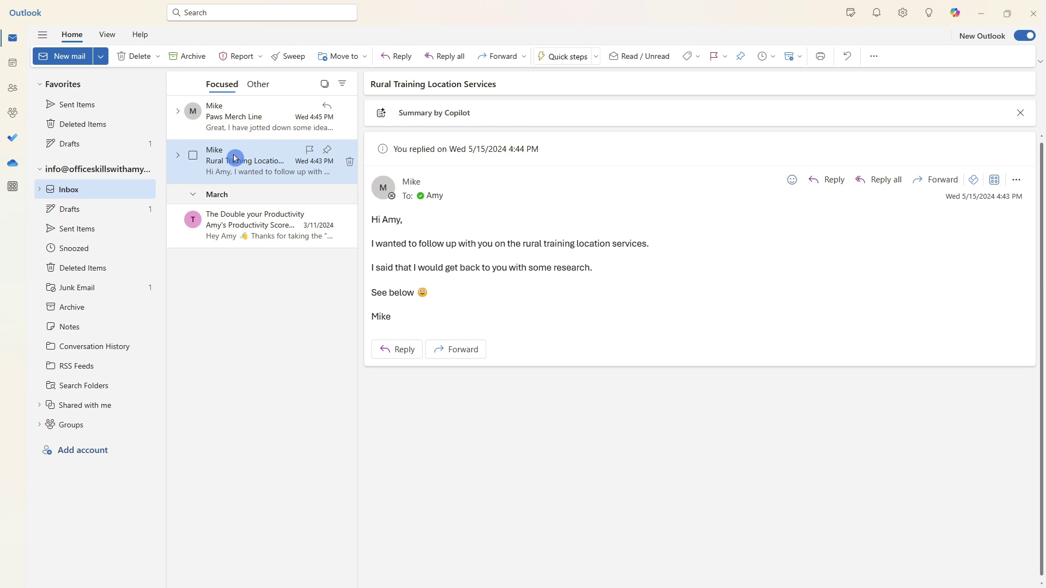
click(227, 231)
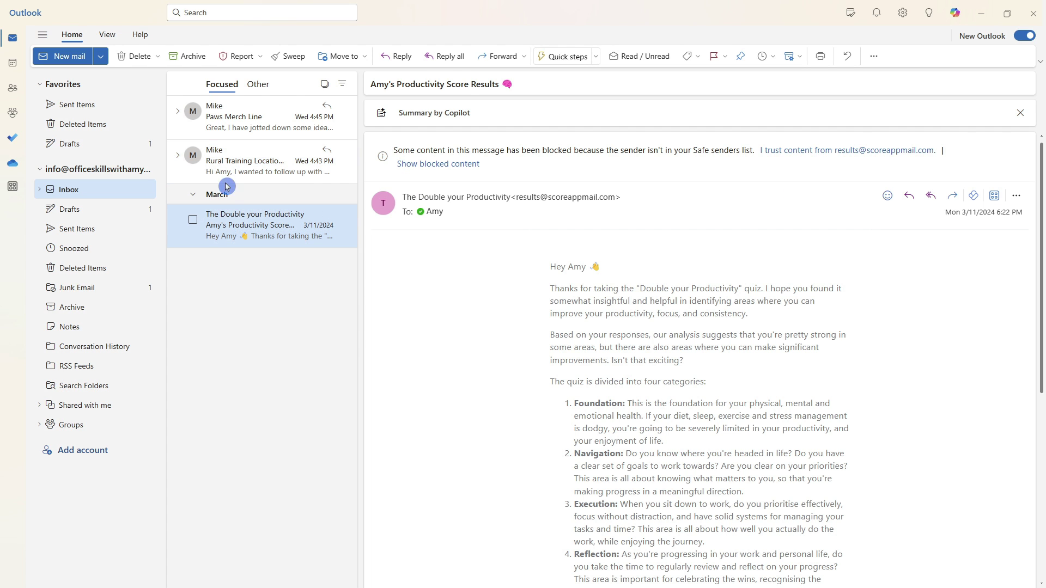
click(219, 96)
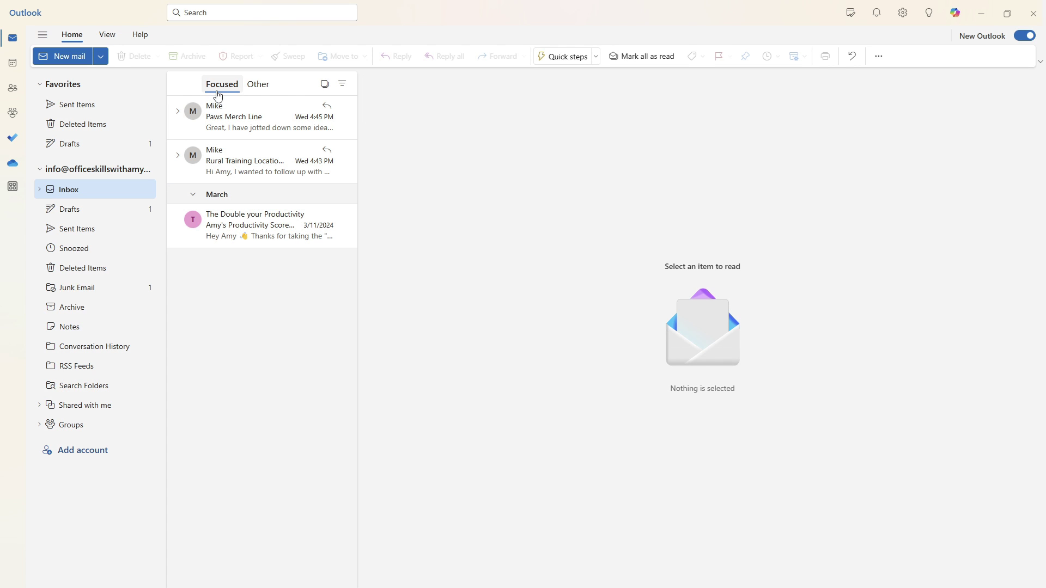
- Read the Microsoft Security email in Other, then open the productivity score results email in Focused
click(257, 94)
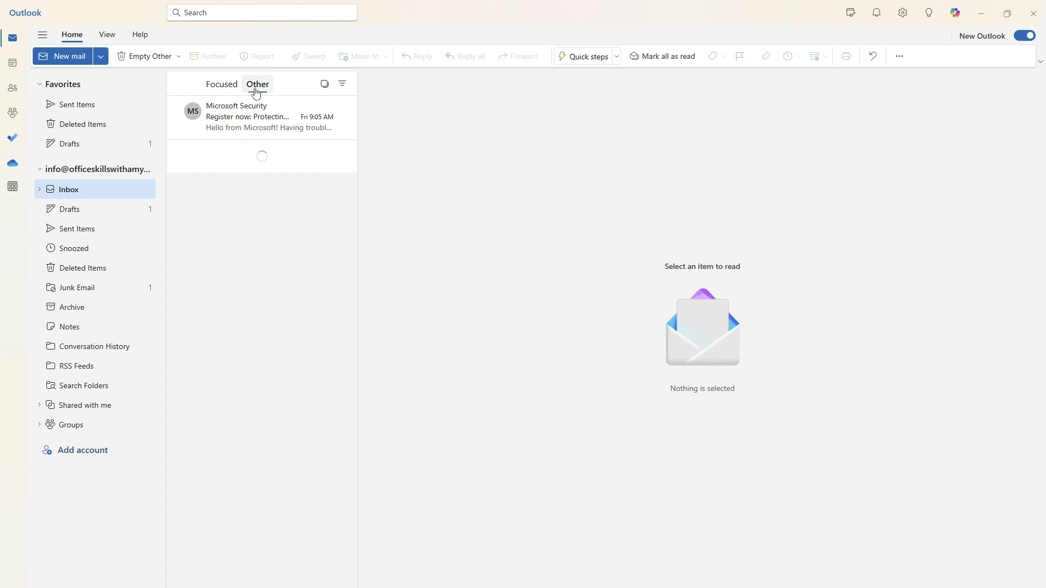
click(274, 114)
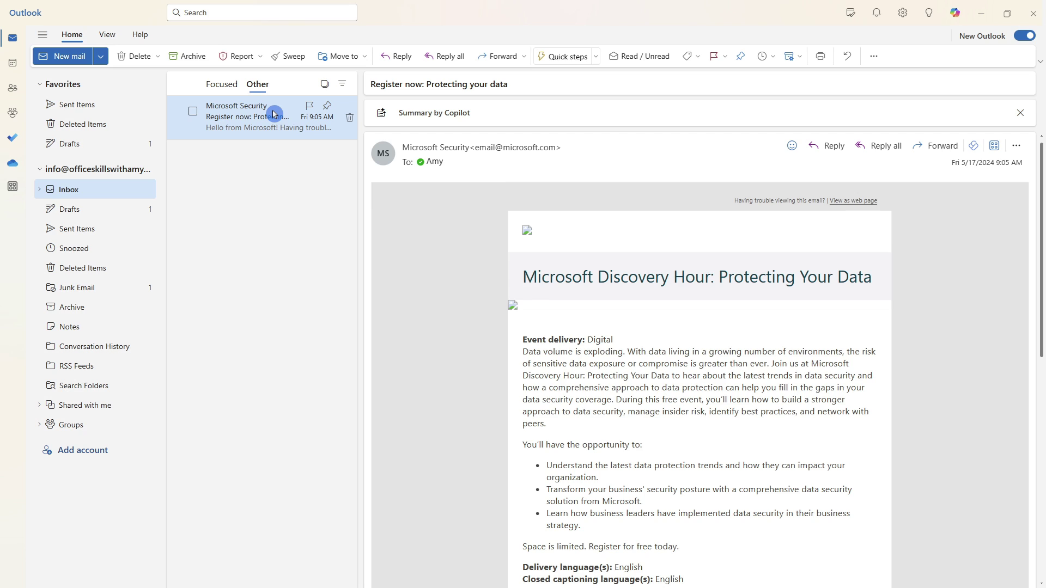
click(229, 84)
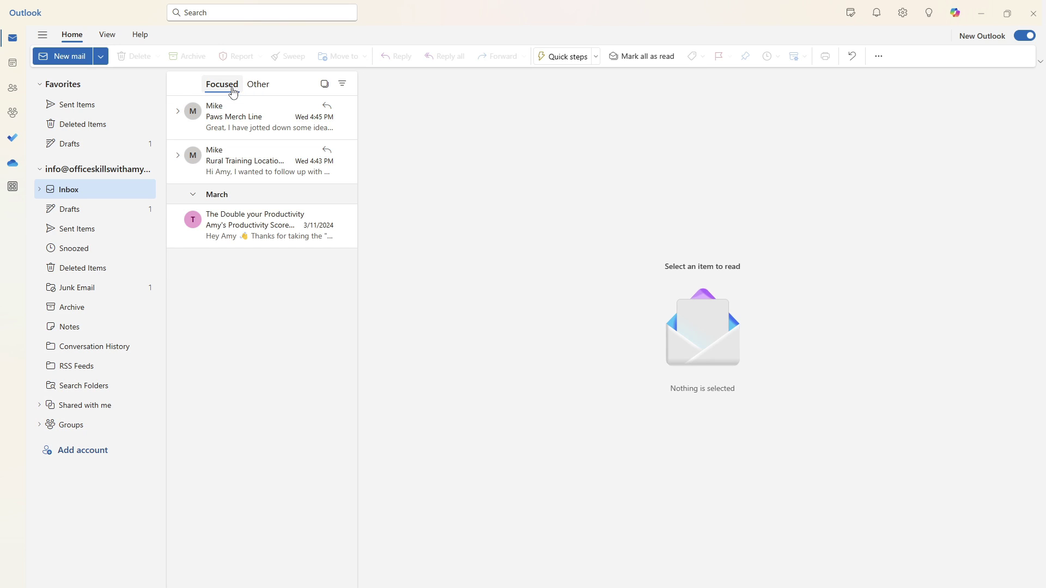
click(235, 228)
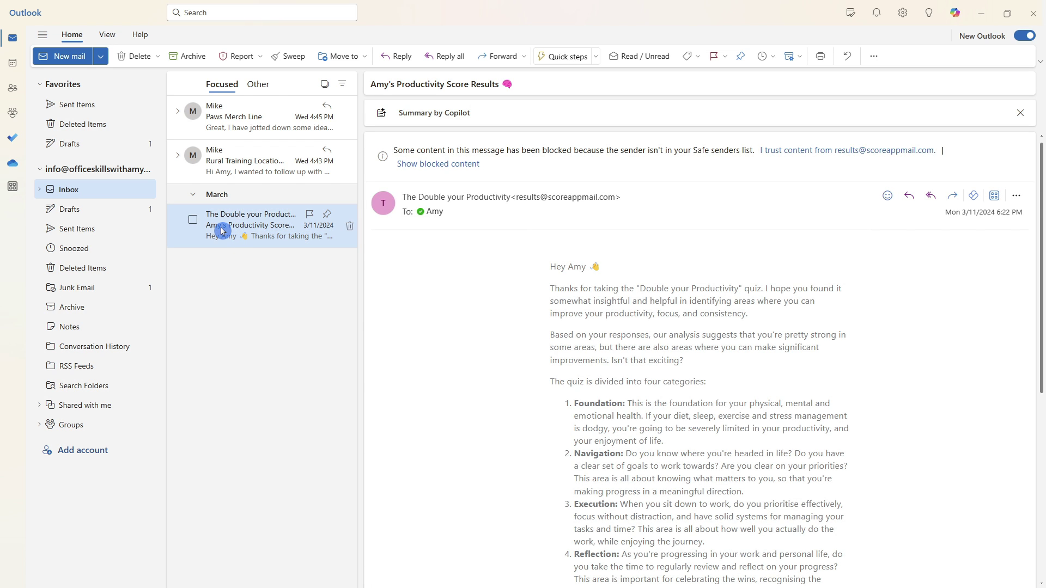
- Drag the productivity score email into Other, then drag it back to Focused
drag(221, 231, 253, 85)
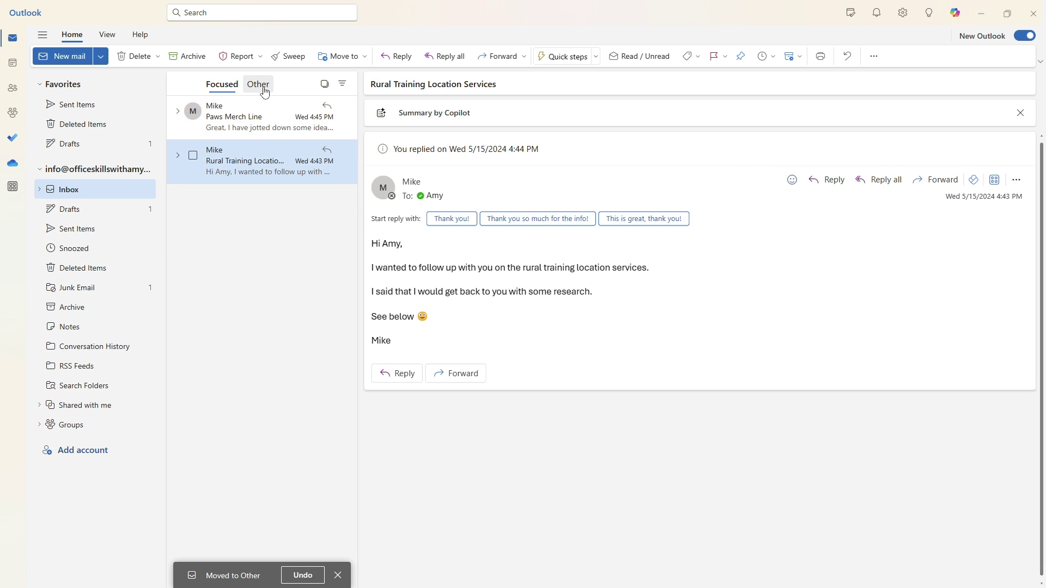
click(262, 86)
drag(266, 175, 224, 88)
click(224, 87)
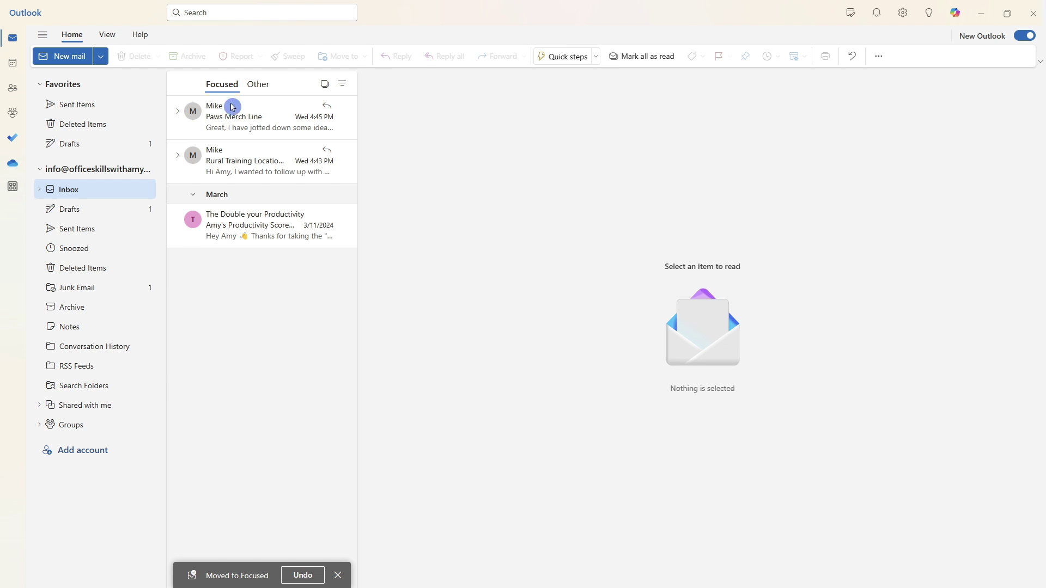
- Always move mail from the productivity quiz sender to the Other inbox, then check both tabs
click(282, 235)
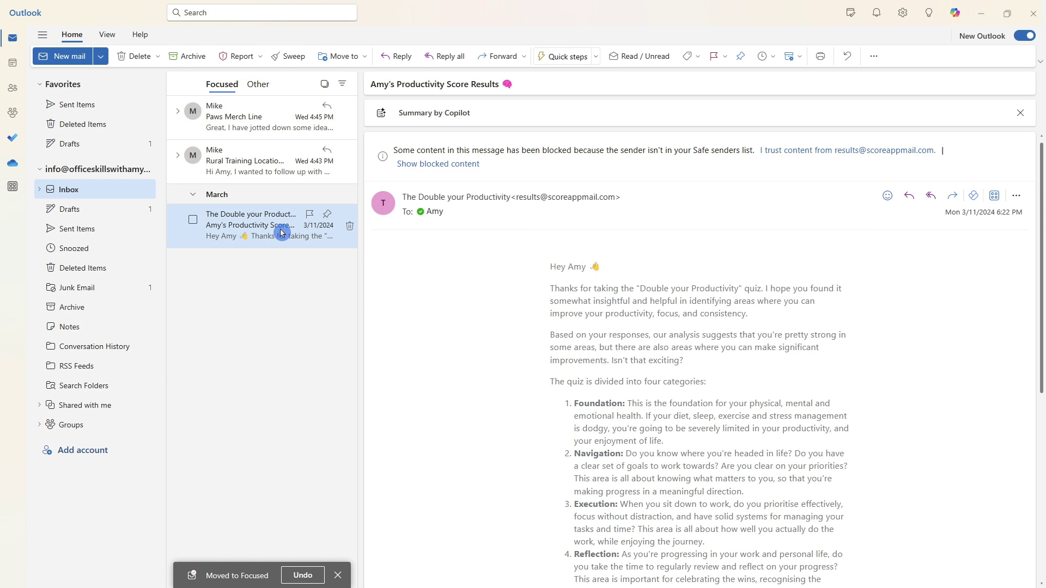
right_click(282, 234)
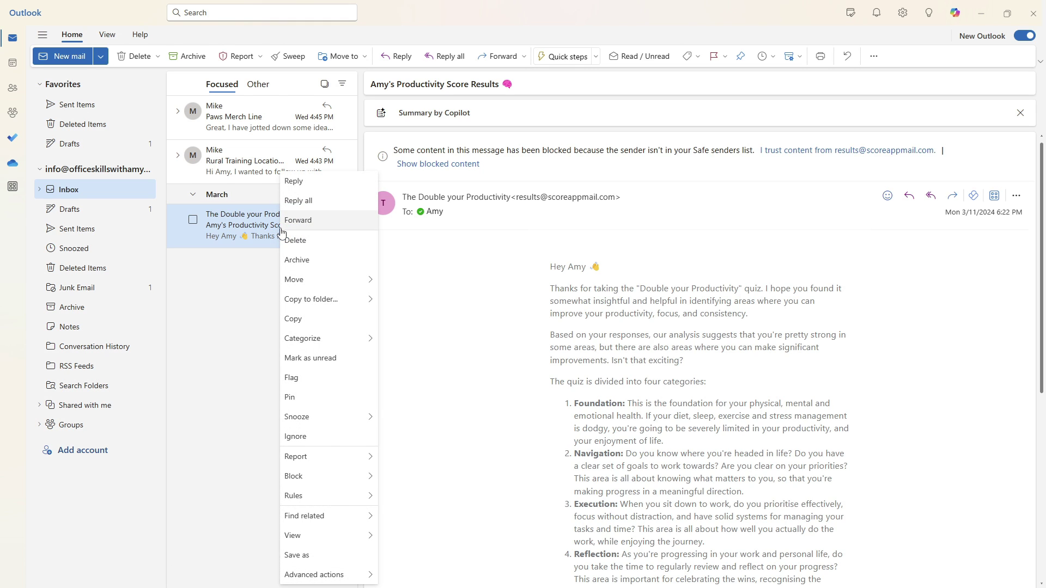
mouse_move(354, 278)
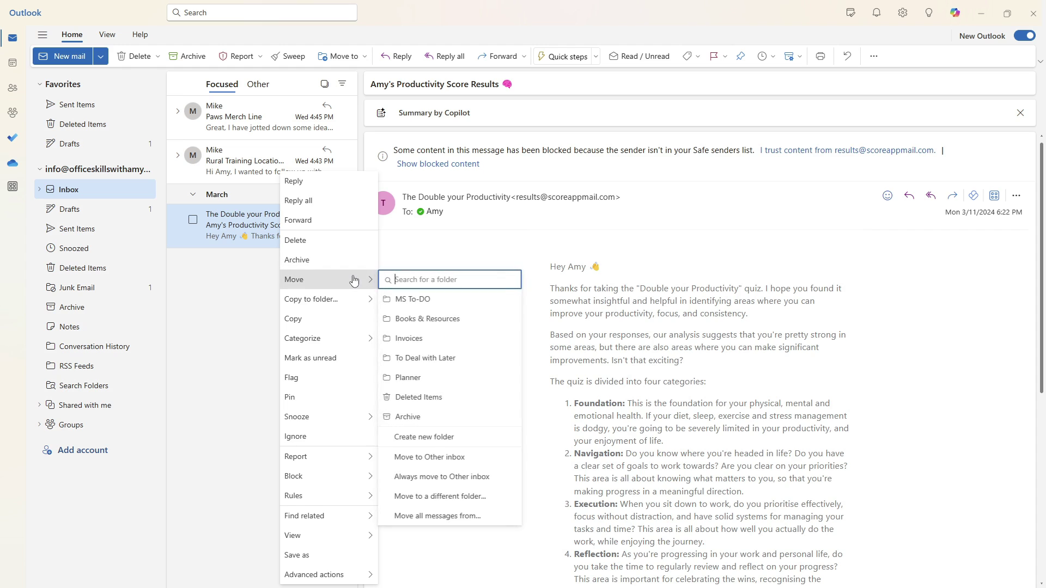
click(497, 477)
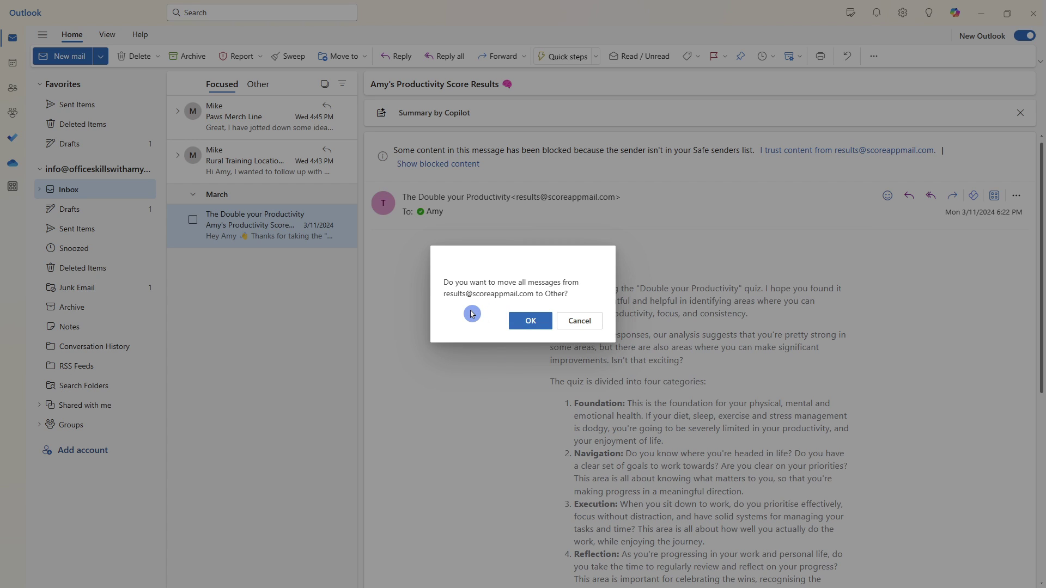
click(531, 321)
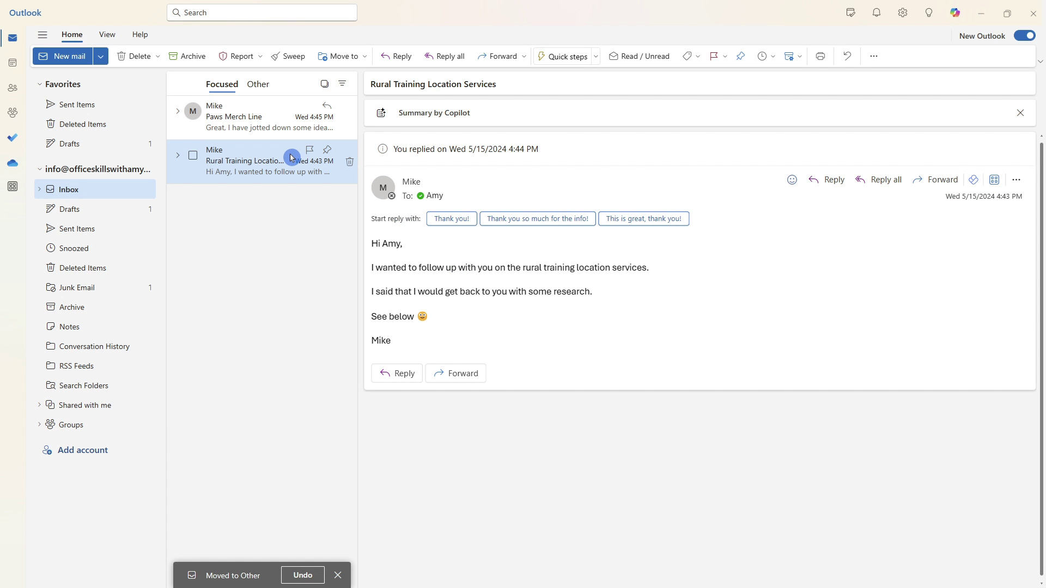
click(268, 86)
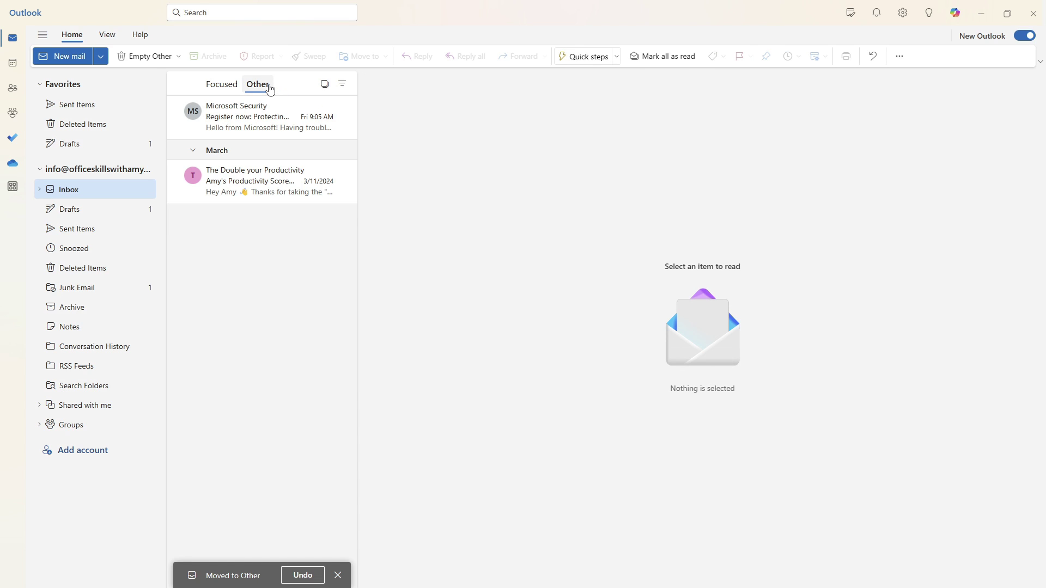
click(221, 84)
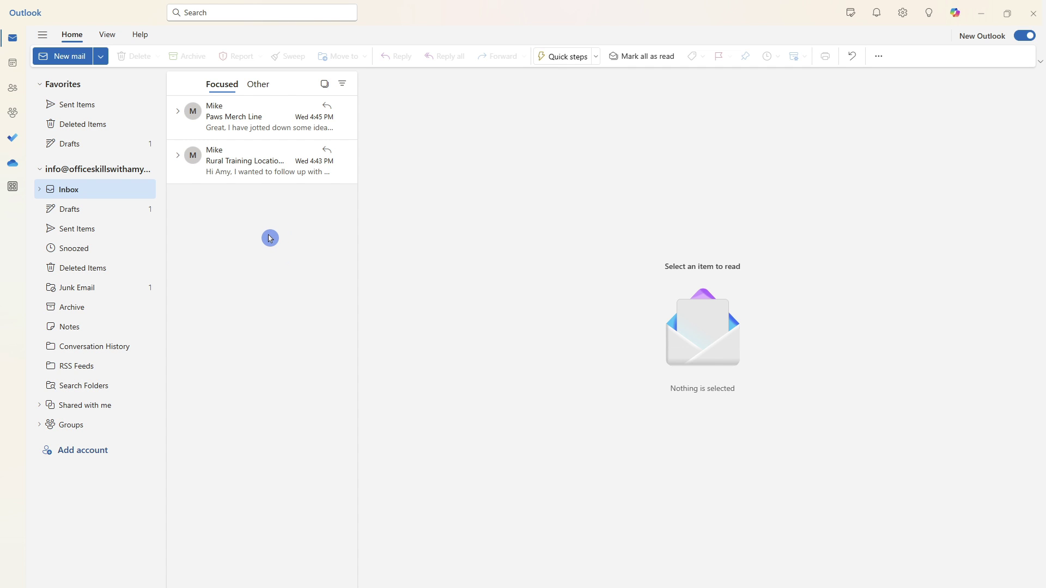
- Set the Layout setting to 'Don't sort my messages' and save it
click(105, 36)
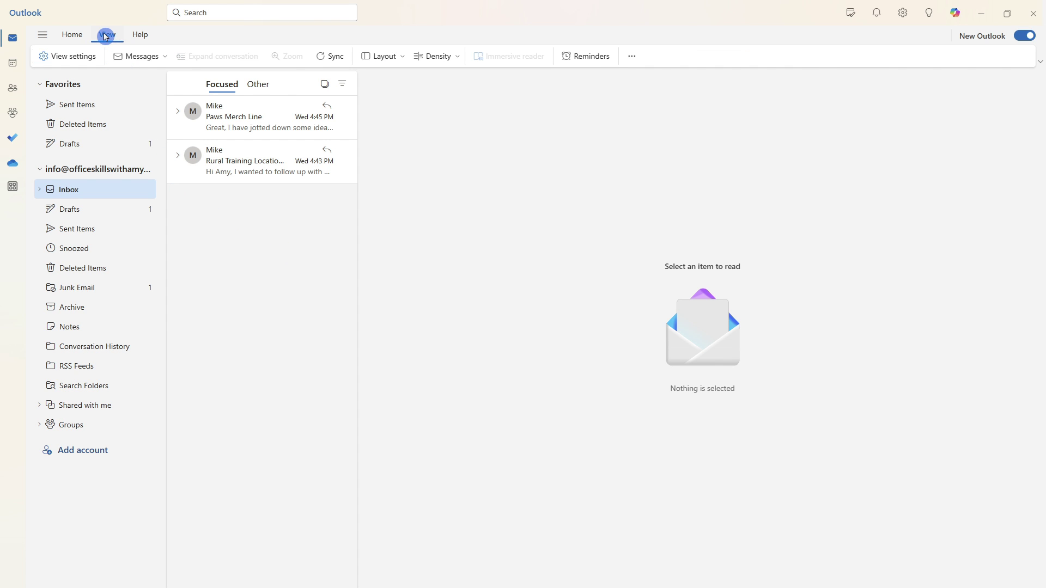
click(92, 57)
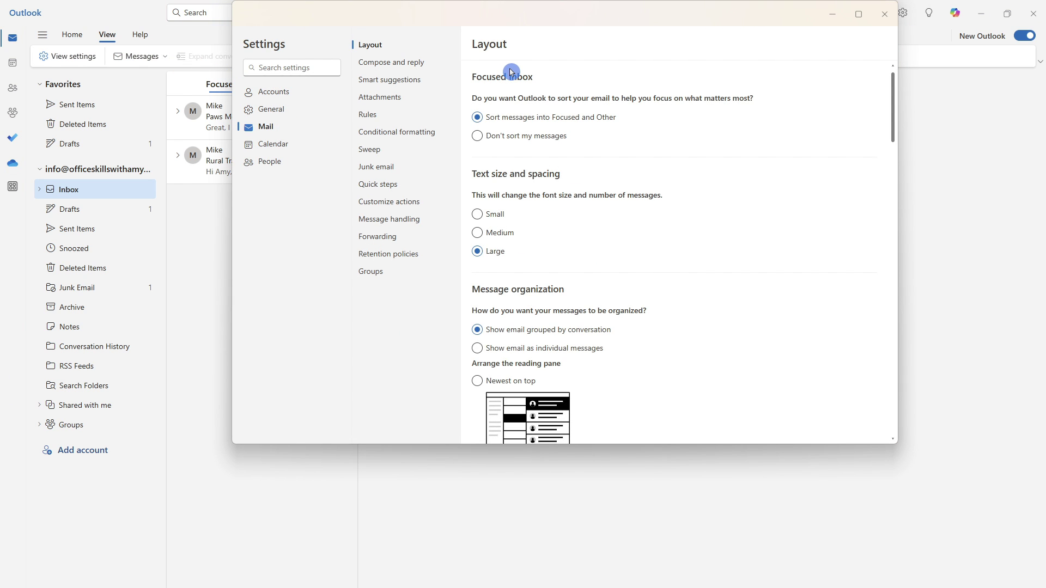
click(506, 140)
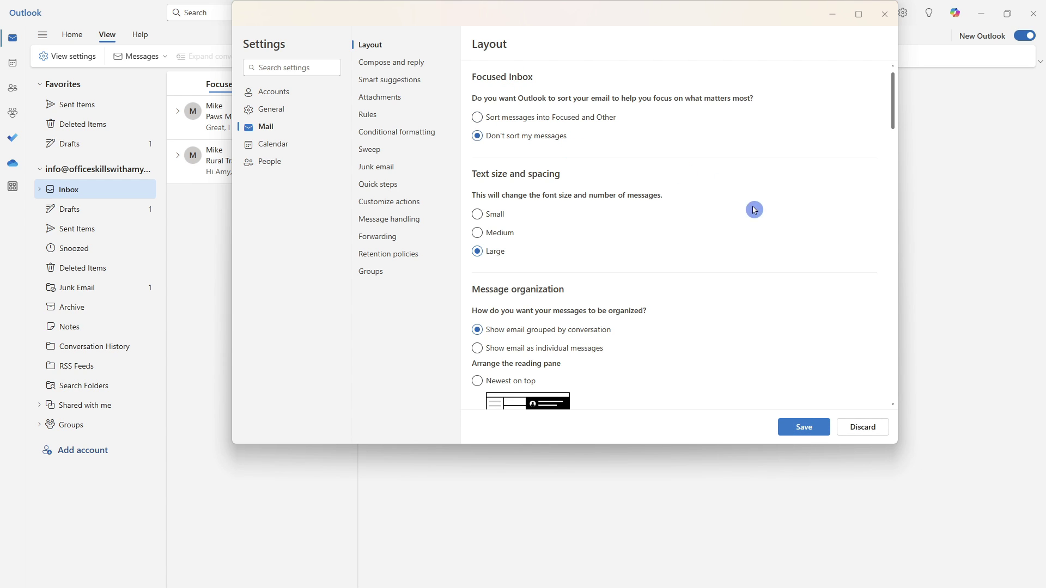
click(826, 429)
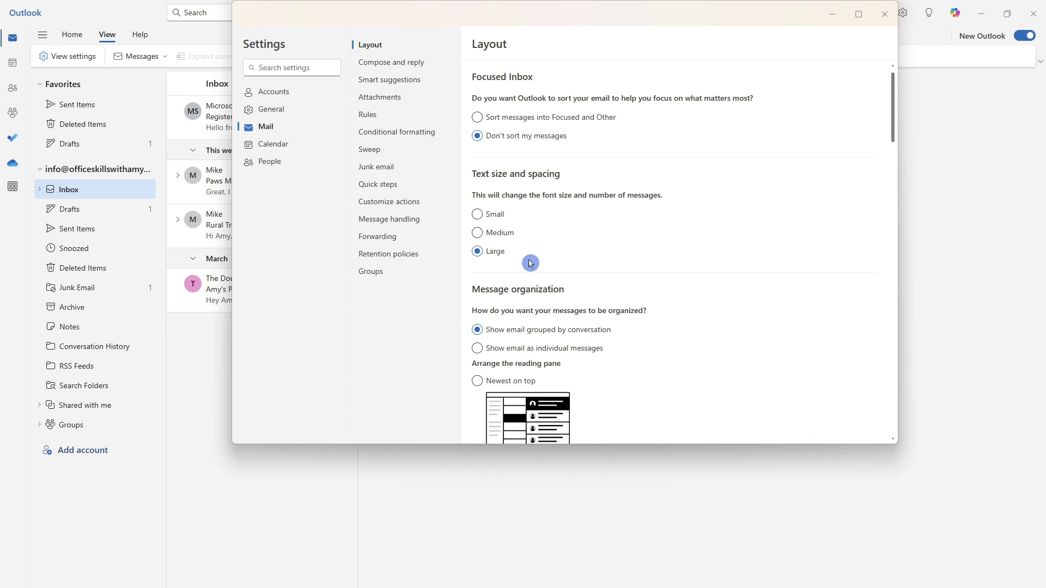
- Search the settings for 'focus' to find the Focused Inbox setting
click(399, 65)
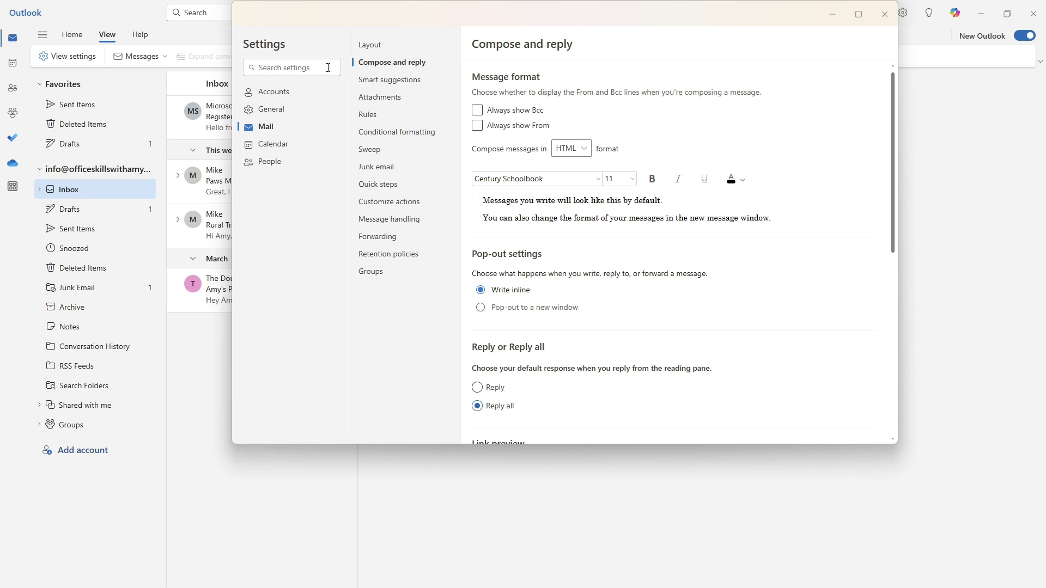
click(297, 68)
text(focus)
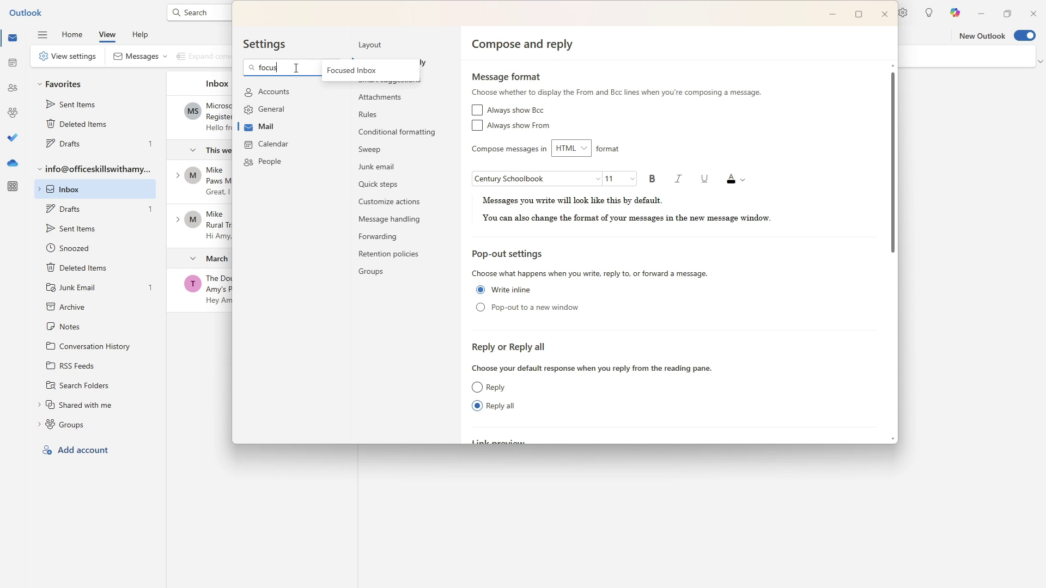
click(335, 71)
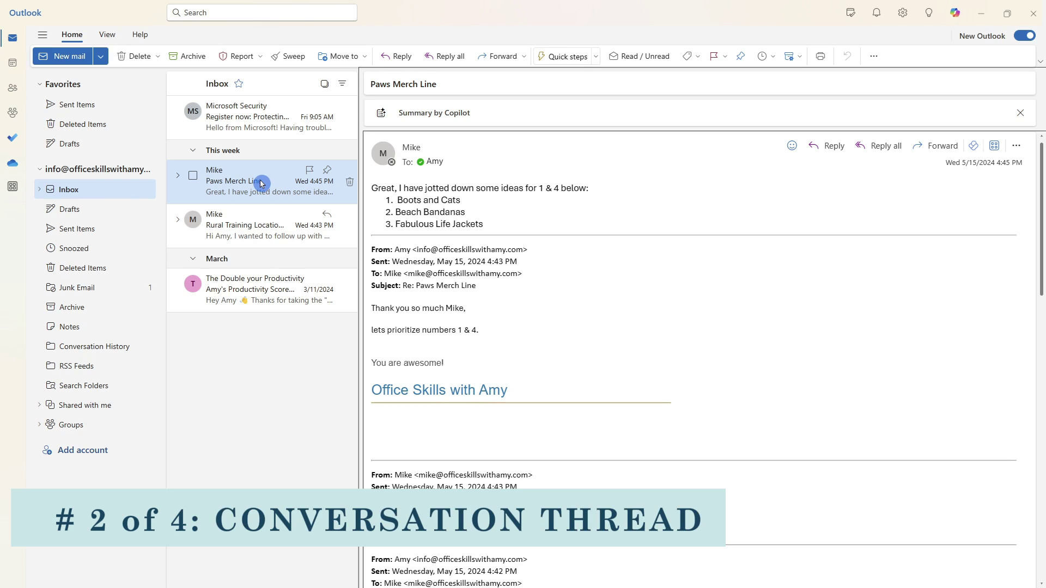
- Expand and collapse the Paws Merch Line conversation thread a few times
click(178, 178)
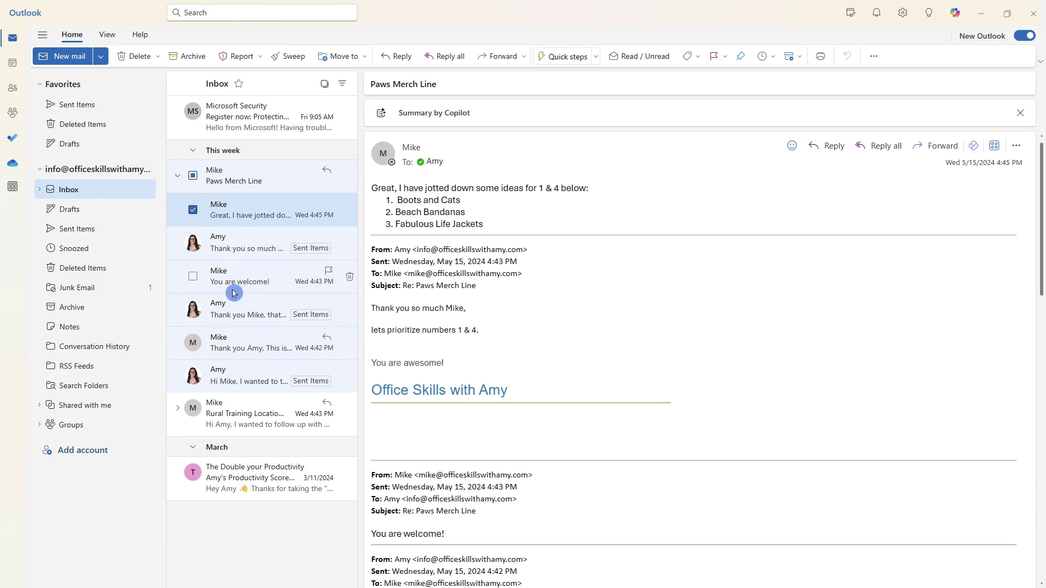
click(178, 175)
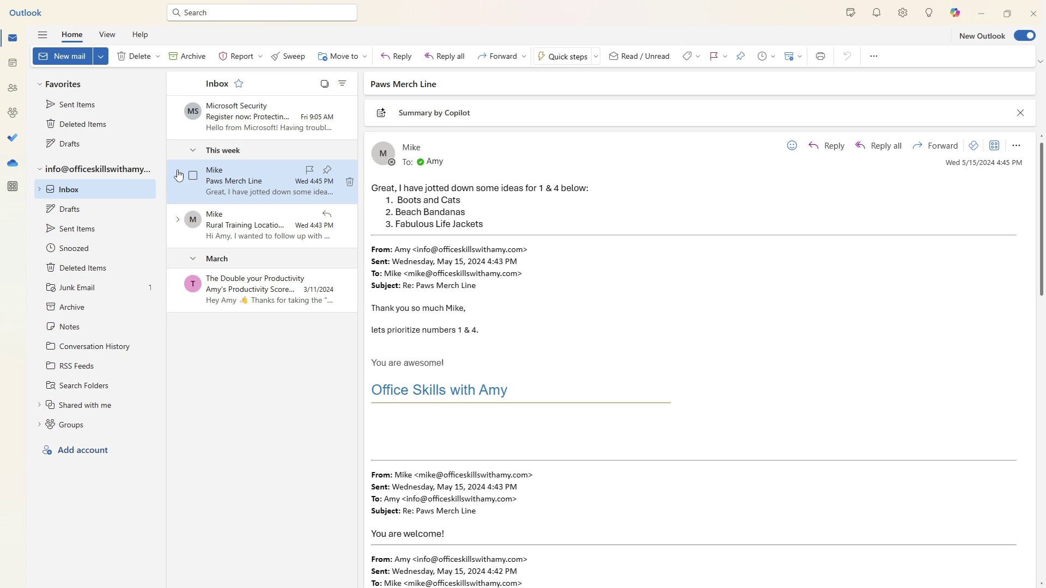
click(179, 176)
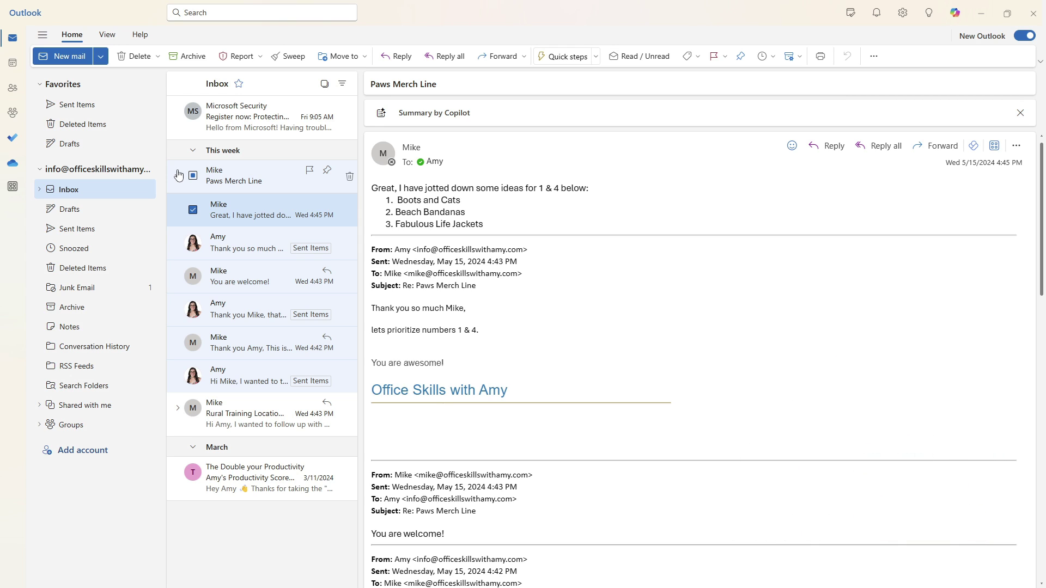
click(179, 176)
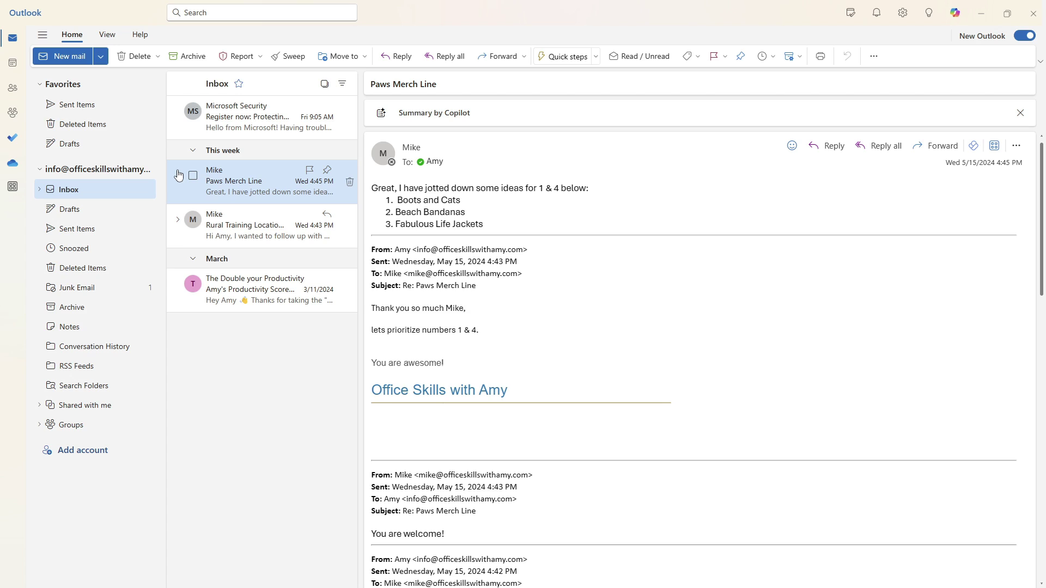
click(180, 170)
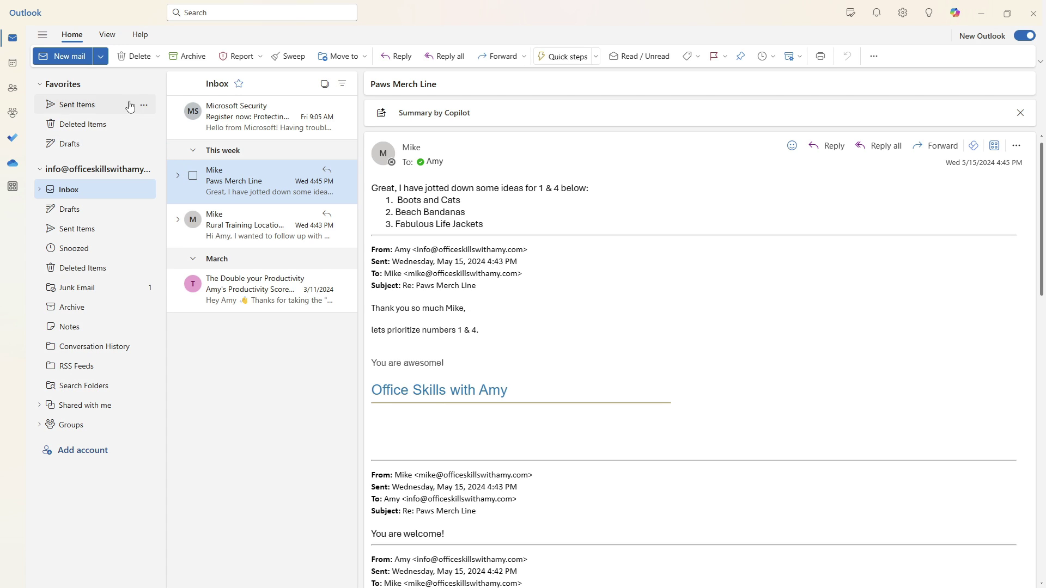
- Change the Conversations setting to 'Show each message separately'
click(107, 34)
click(124, 61)
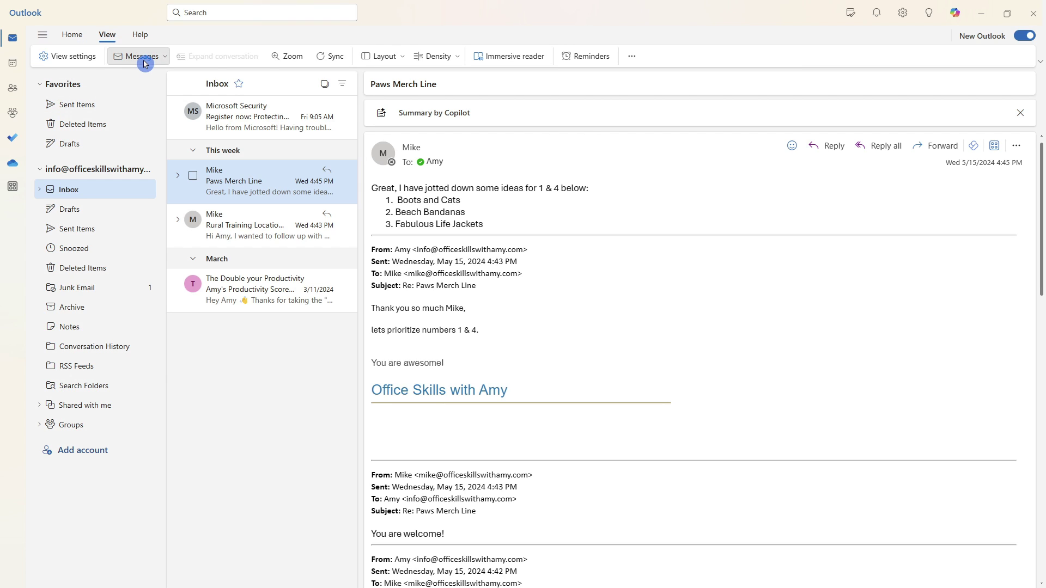
click(150, 87)
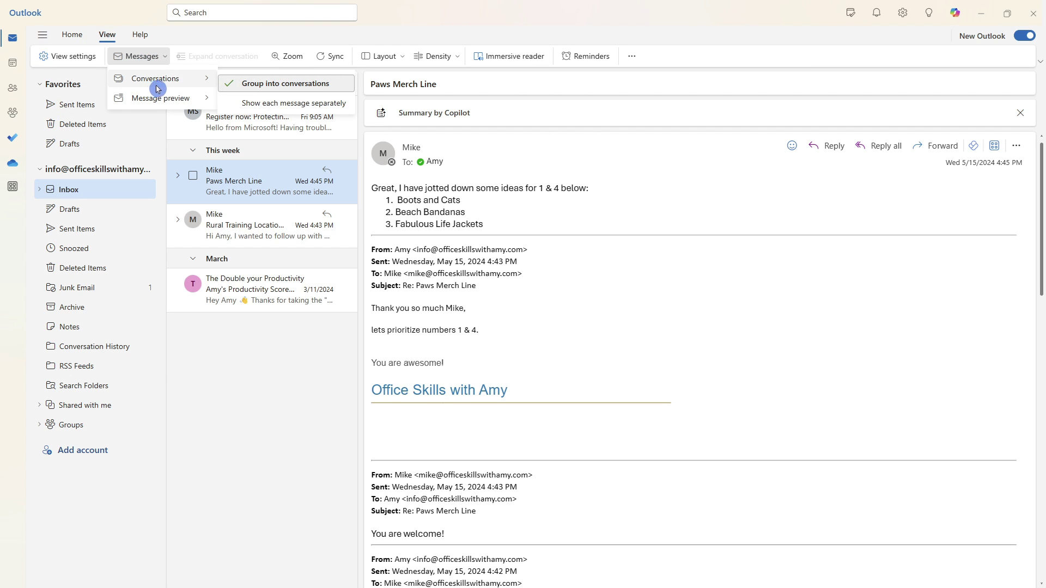
click(232, 104)
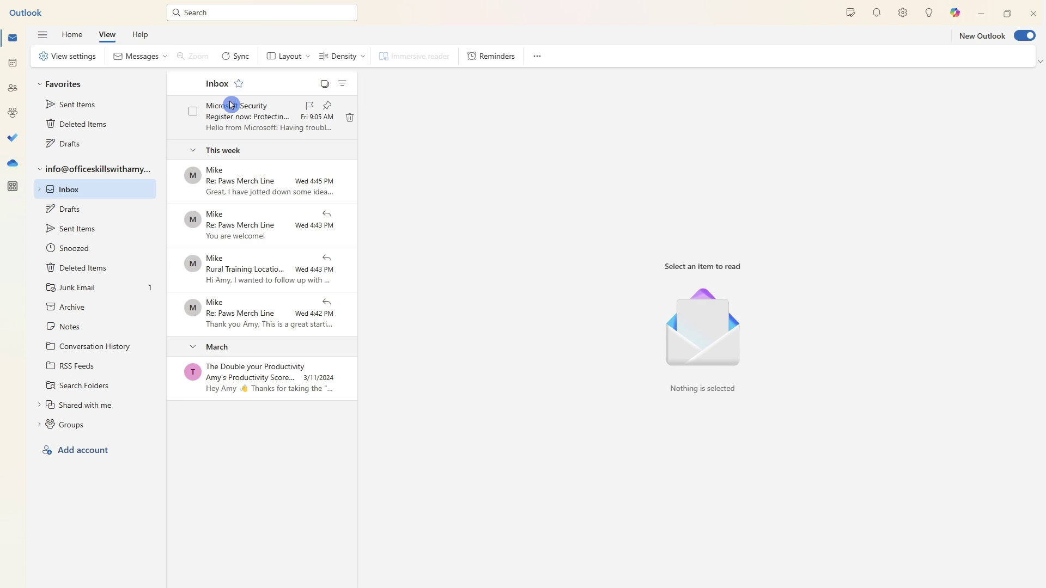
- Start a blank new message inline and place the cursor in its body
click(81, 35)
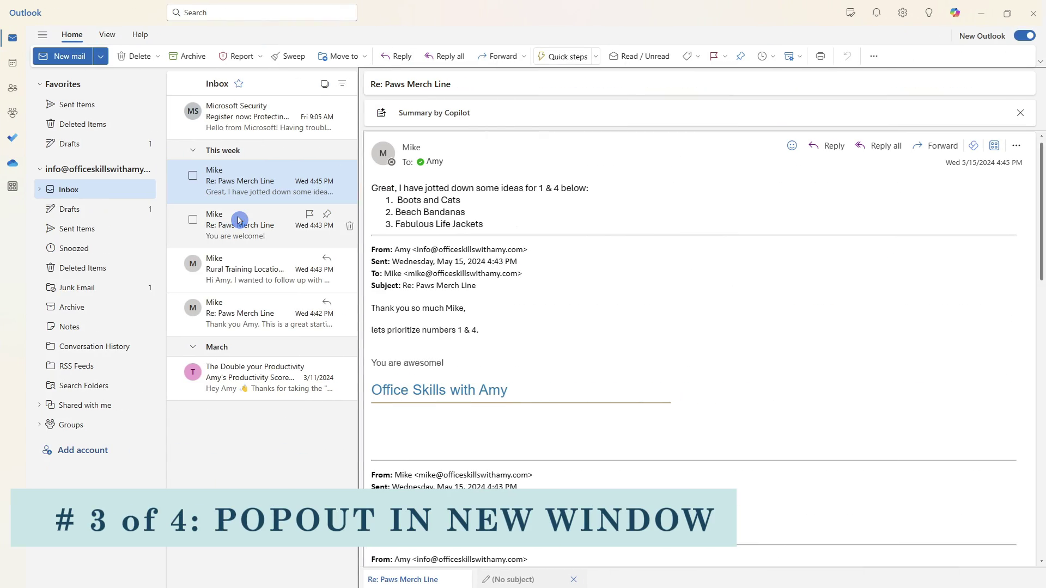
click(65, 56)
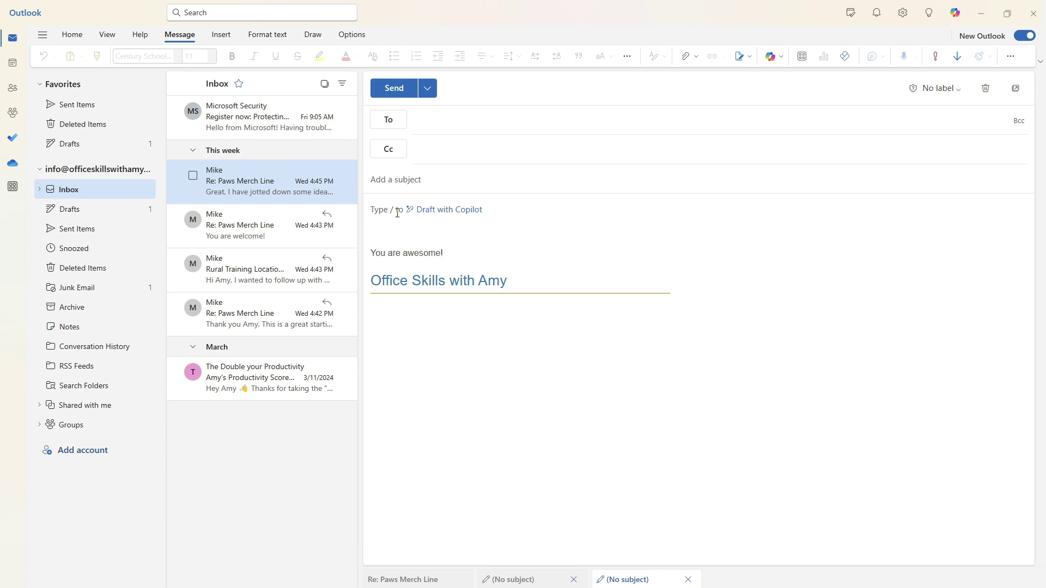
click(906, 394)
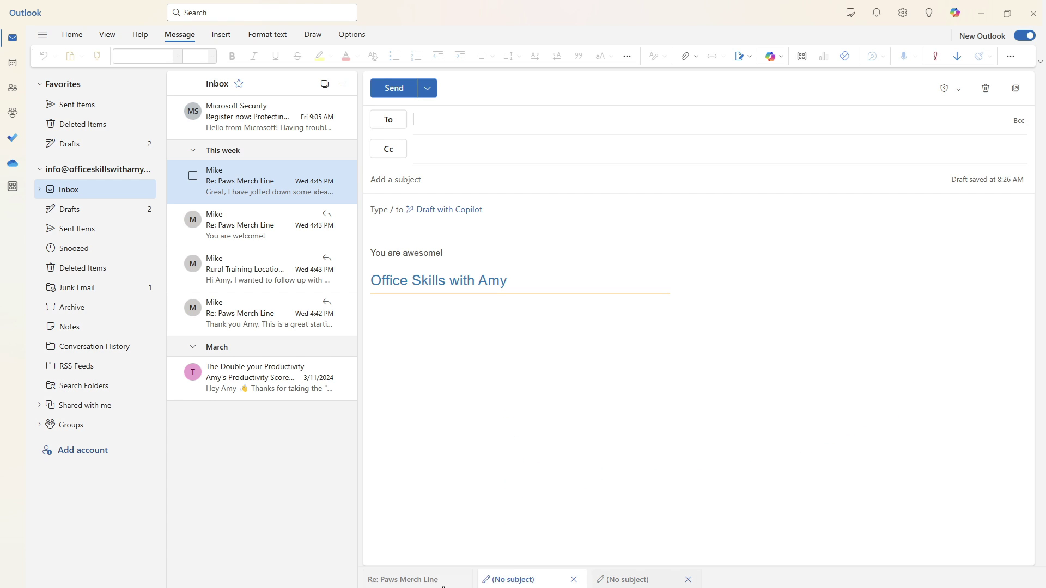
- Return to the Re: Paws Merch Line message and select the 4:42 PM reply
click(409, 582)
click(278, 229)
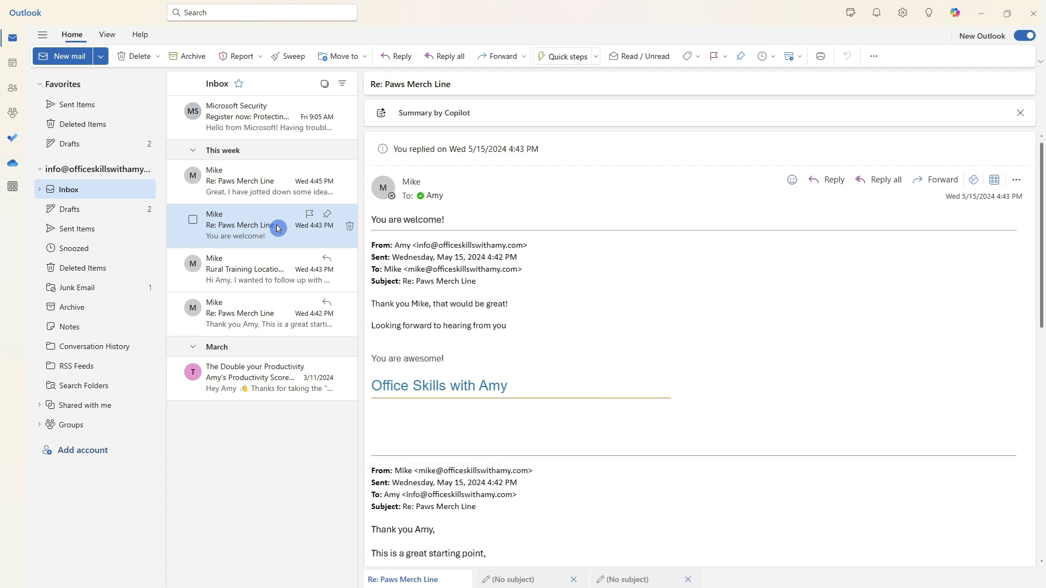
click(277, 271)
click(277, 326)
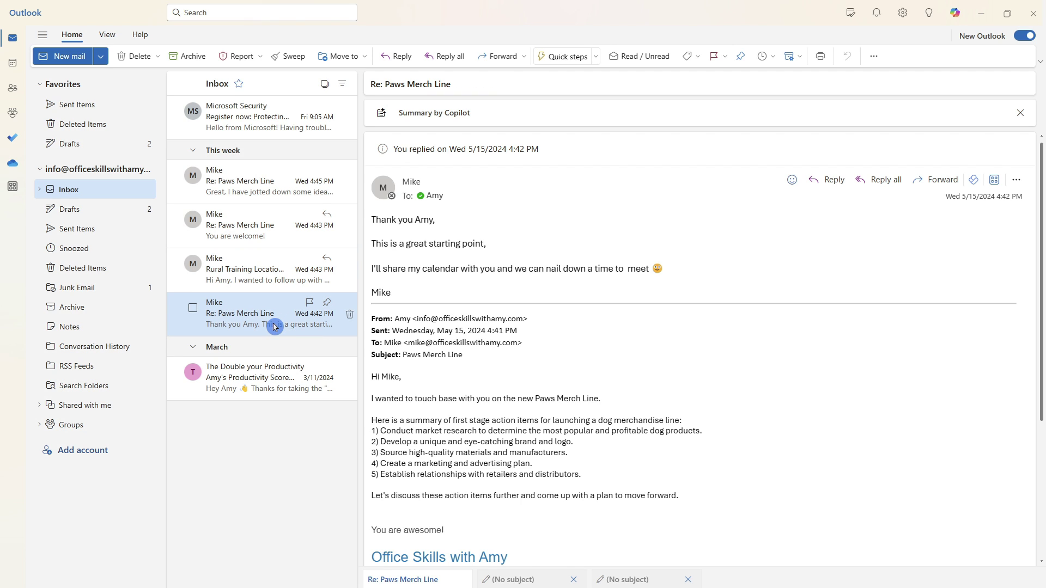
click(108, 34)
- Set Compose and reply to 'Pop-out to a new window' and save
click(82, 56)
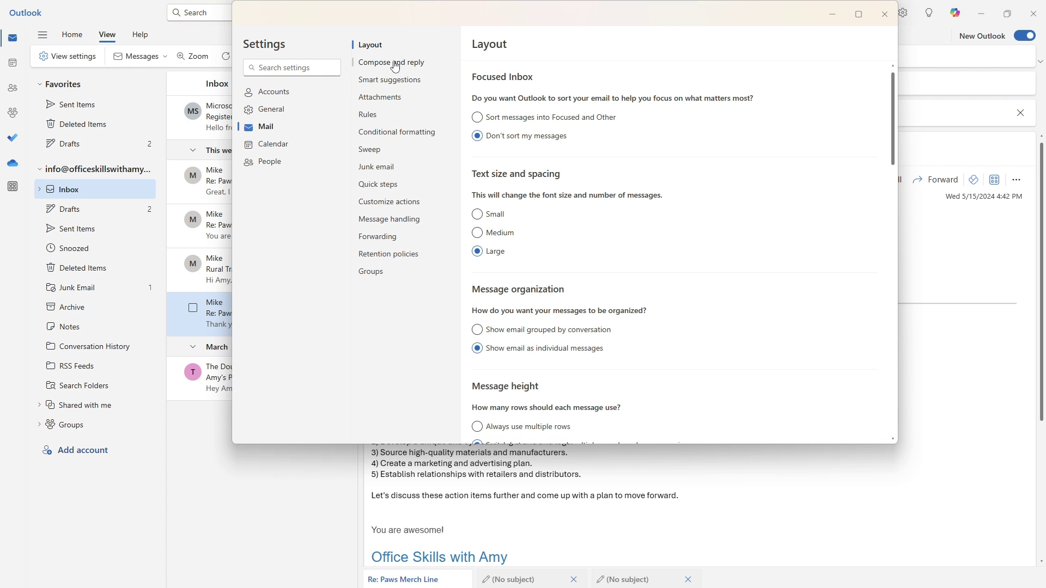
click(396, 65)
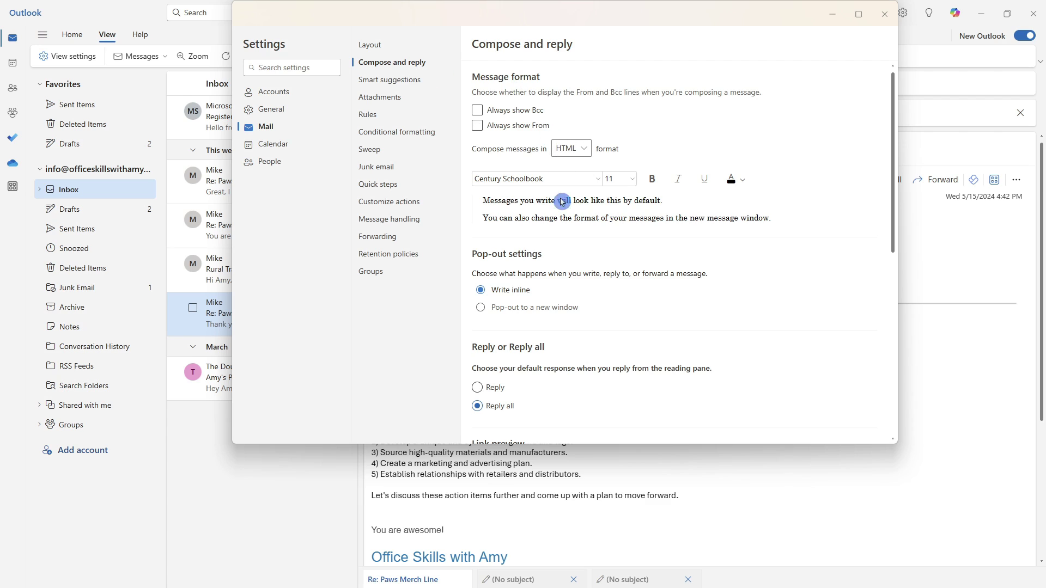
click(527, 314)
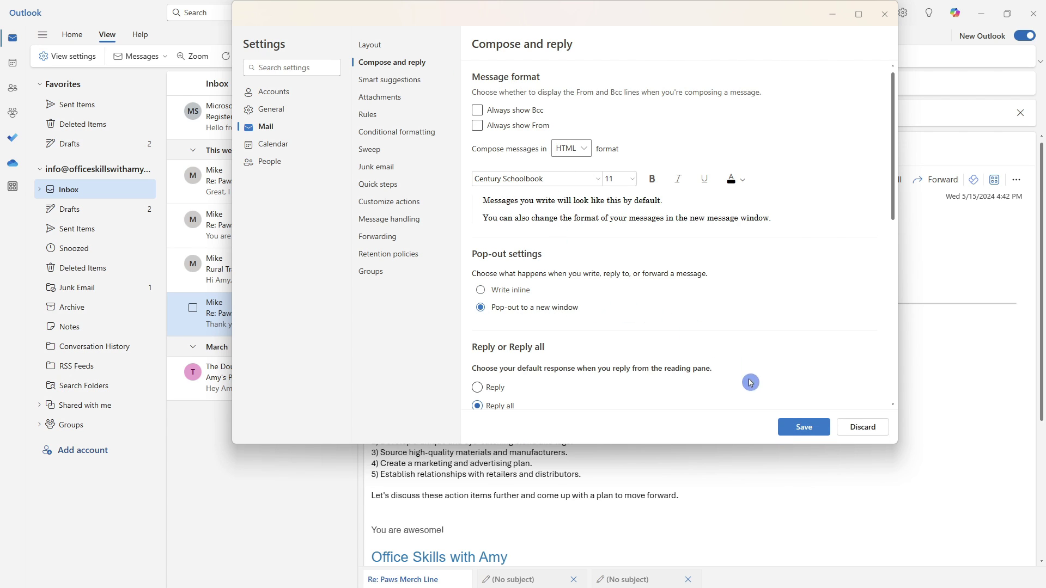
click(798, 428)
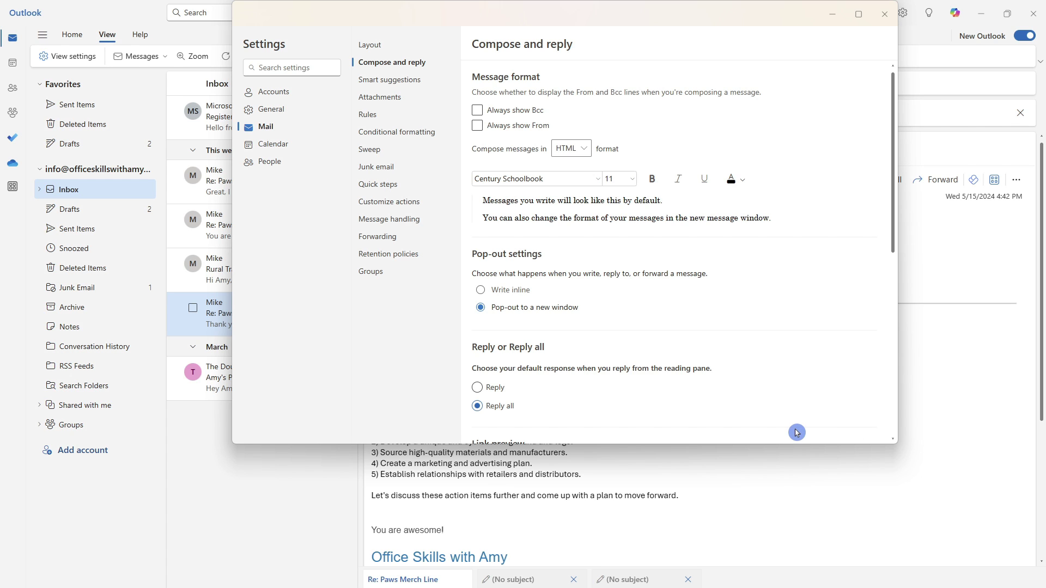
click(885, 15)
- Test it with a new mail in its own window, then return to the inbox
click(85, 36)
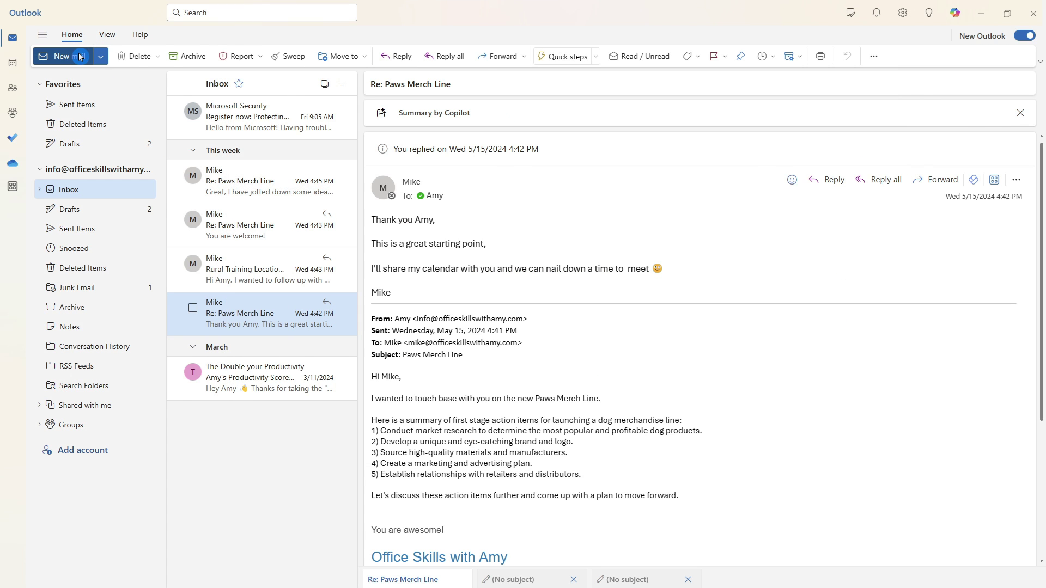
click(80, 57)
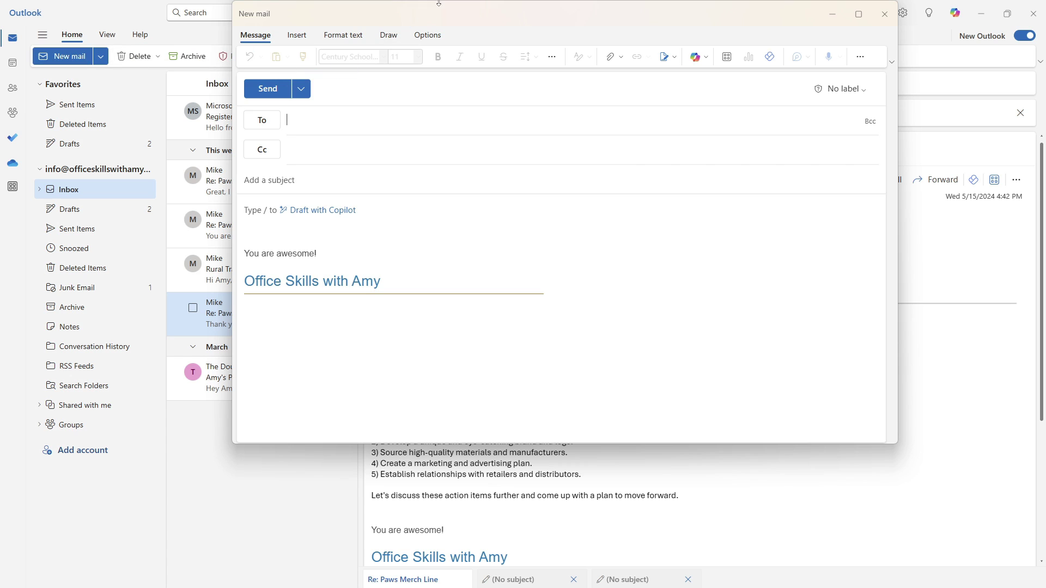
drag(444, 12, 525, 85)
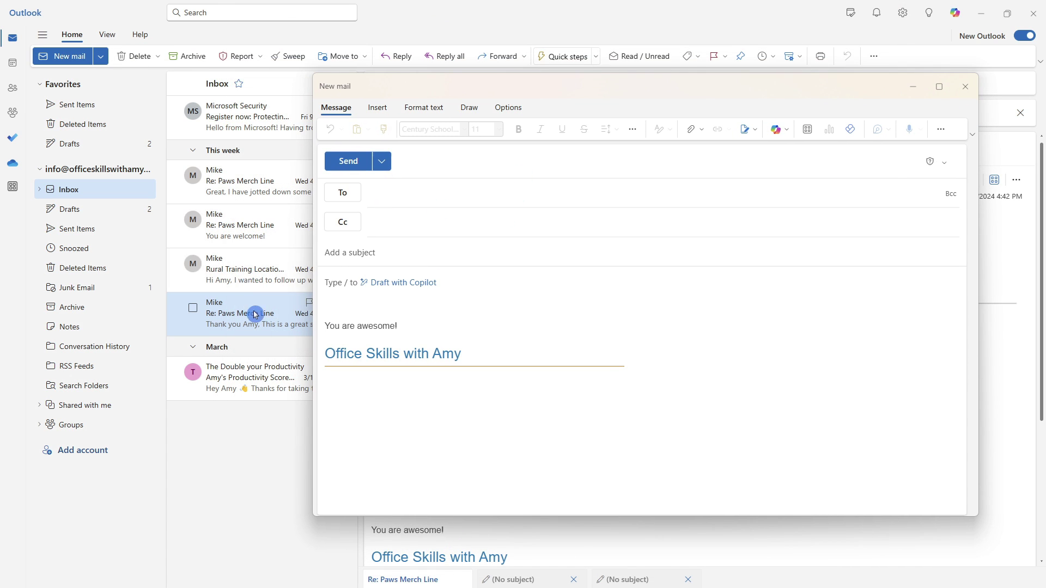
click(564, 290)
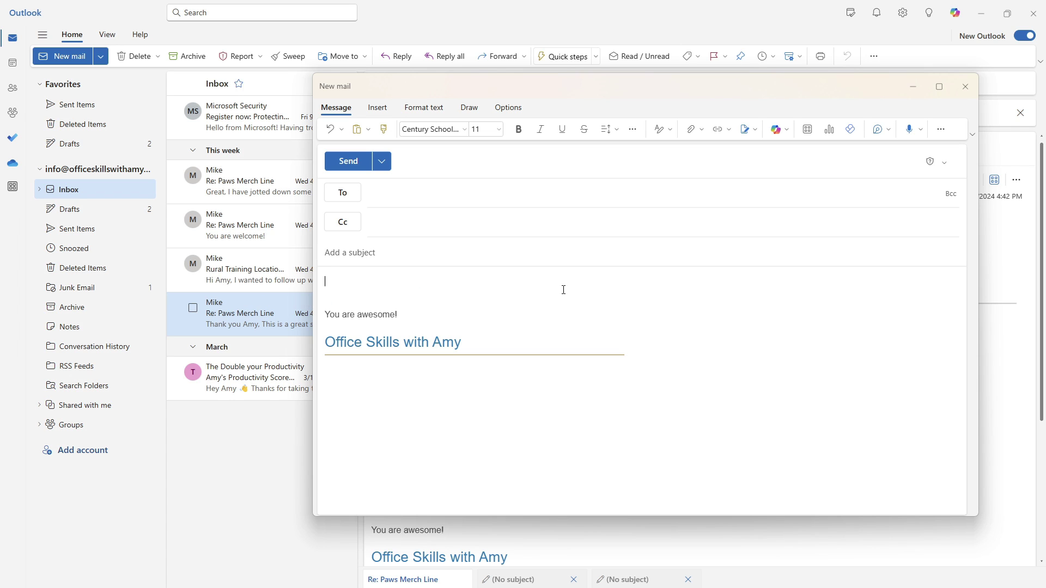
click(234, 269)
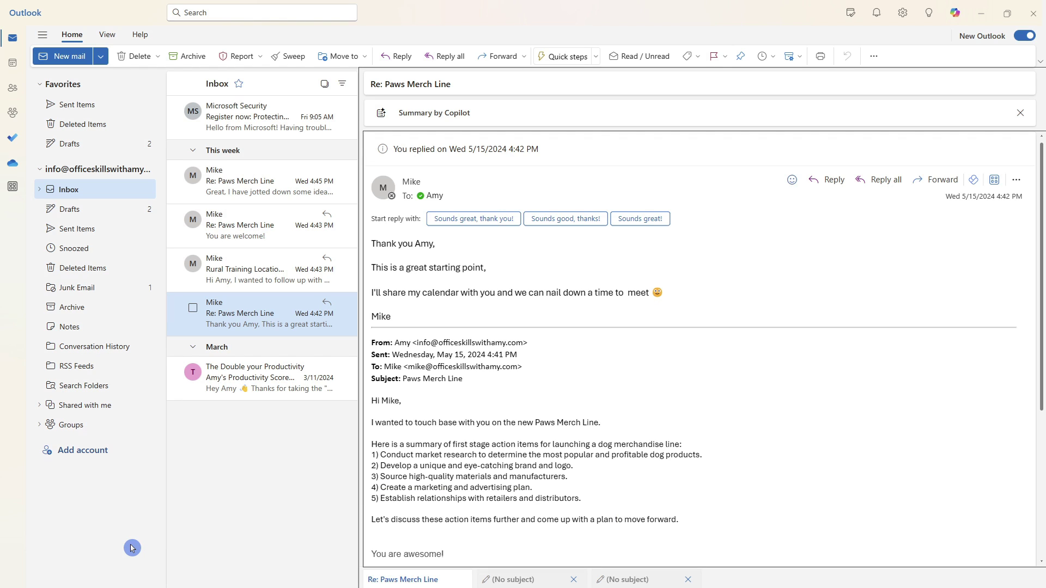
- Switch the ribbon to the Classic ribbon layout
click(105, 36)
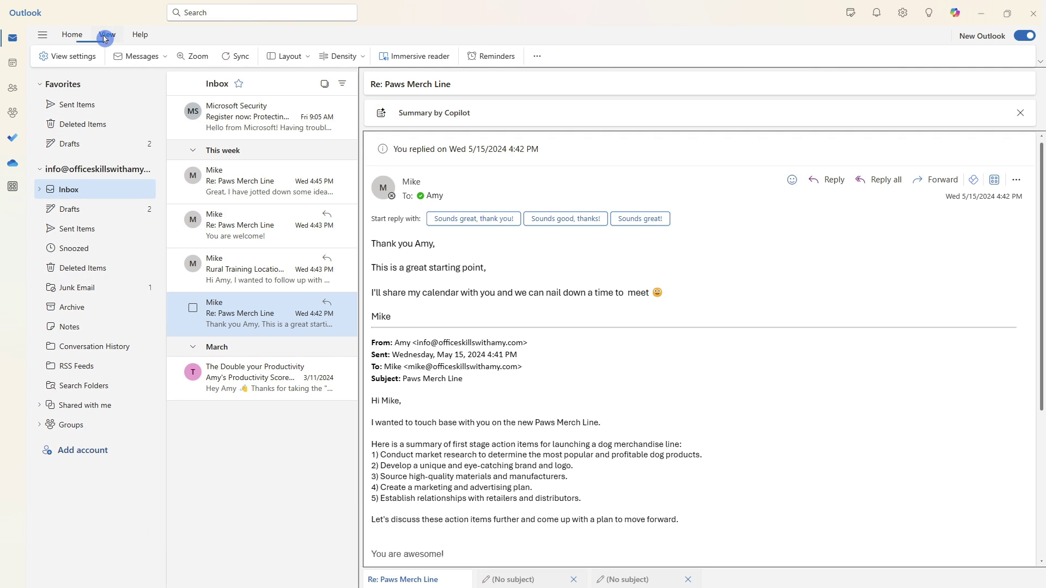
click(307, 58)
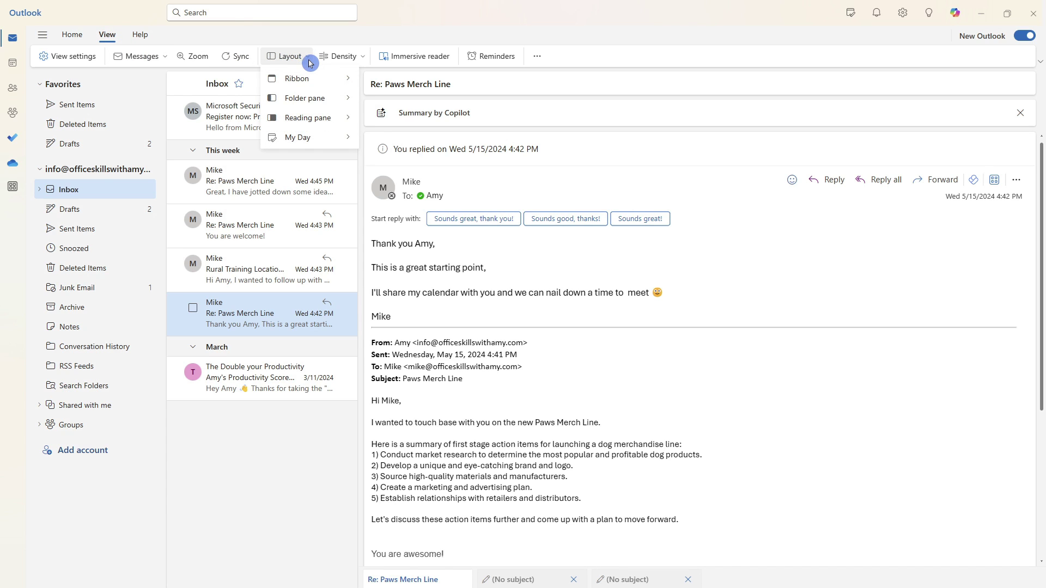
mouse_move(315, 79)
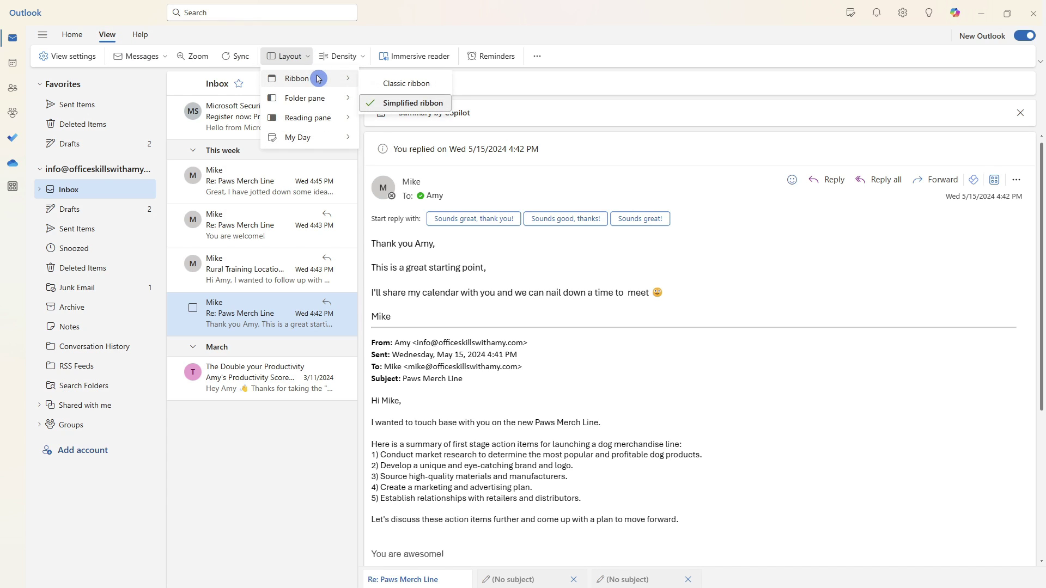
click(444, 86)
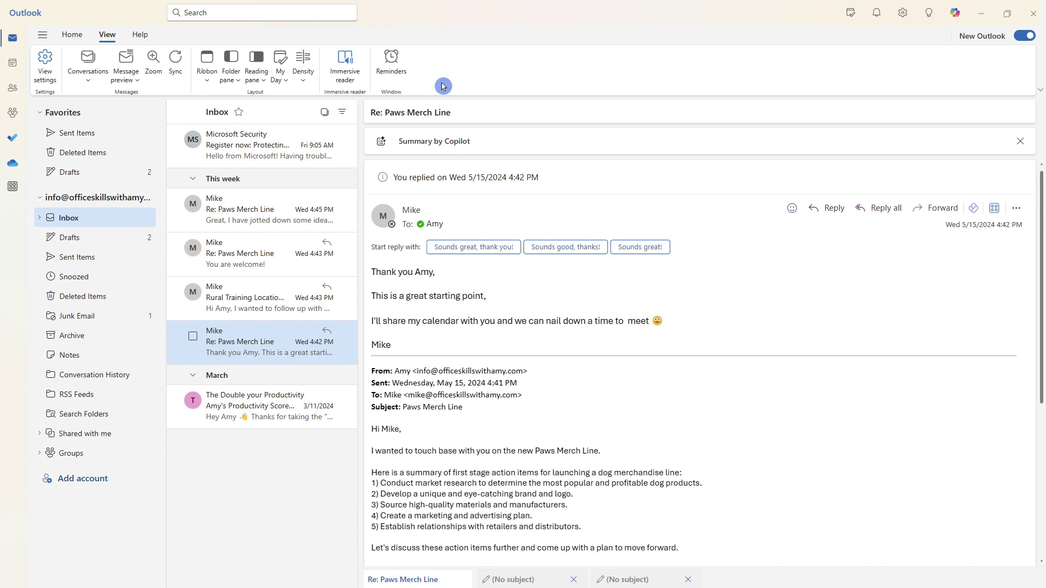
- Hide the folder pane, then show it again
click(221, 83)
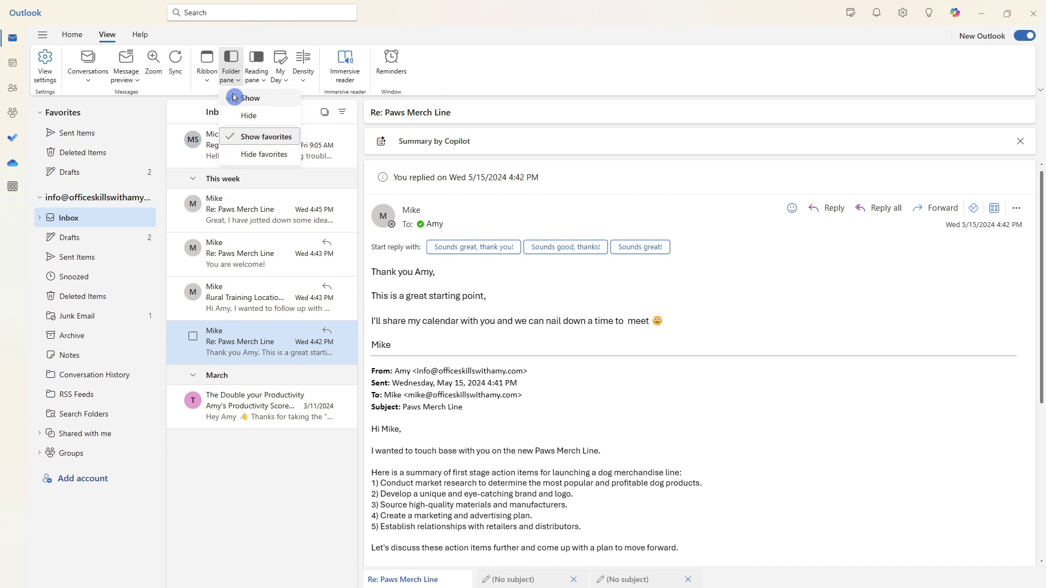
click(237, 115)
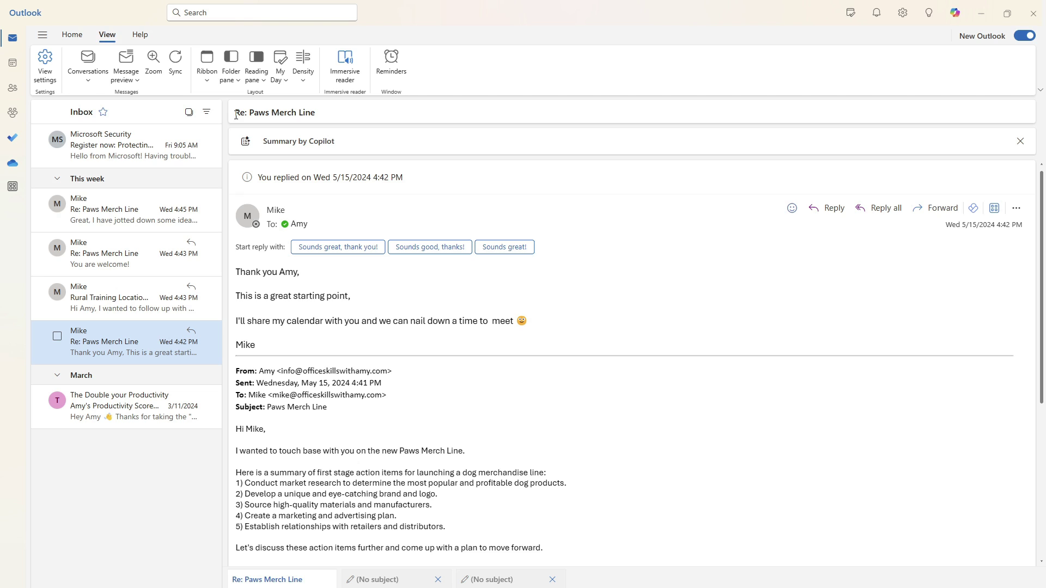
click(240, 72)
click(246, 104)
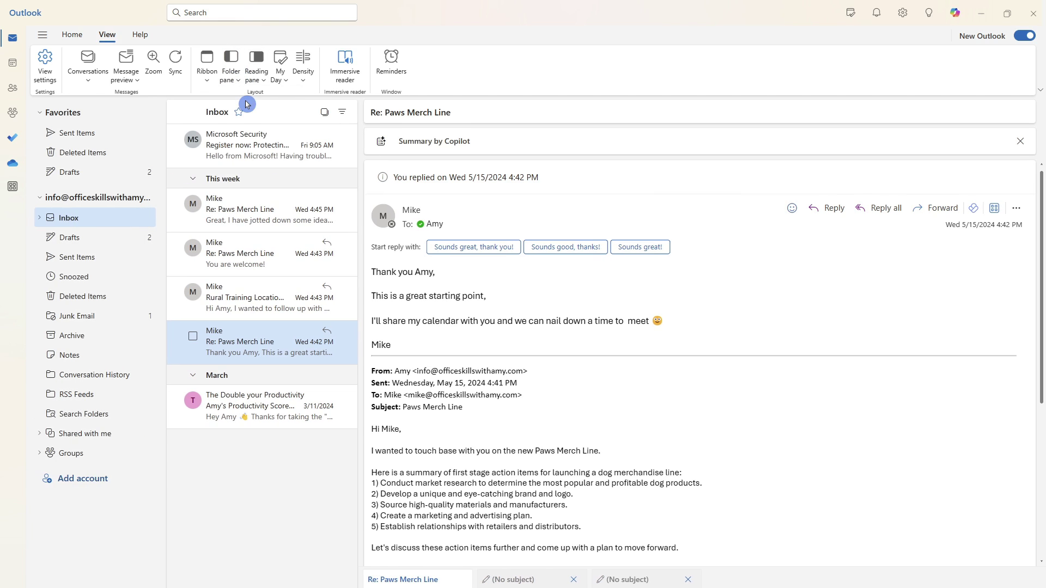
- Move the reading pane to the bottom, hide it, then put it back on the right
click(256, 65)
click(272, 113)
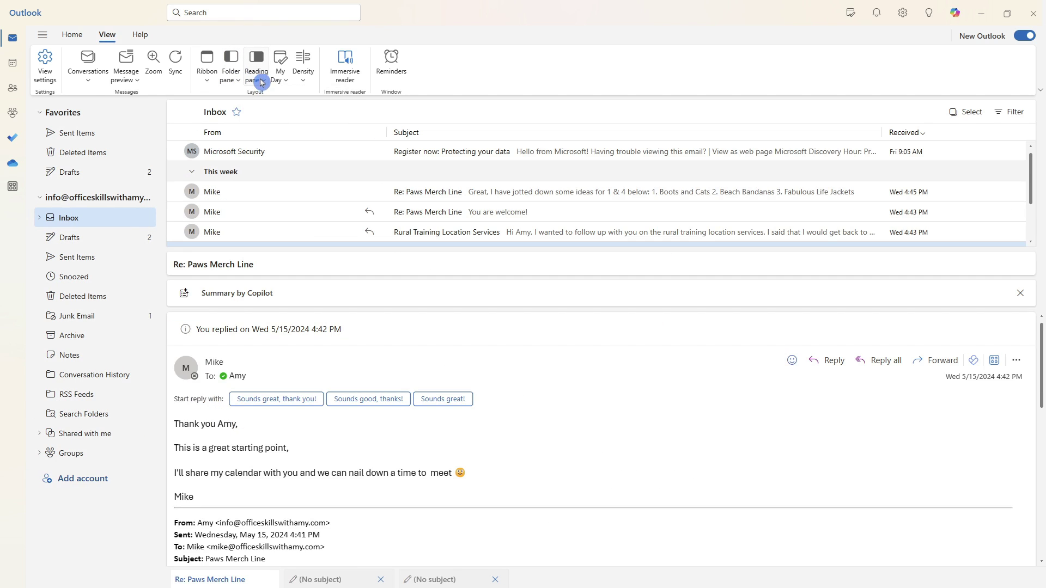
click(257, 77)
click(273, 139)
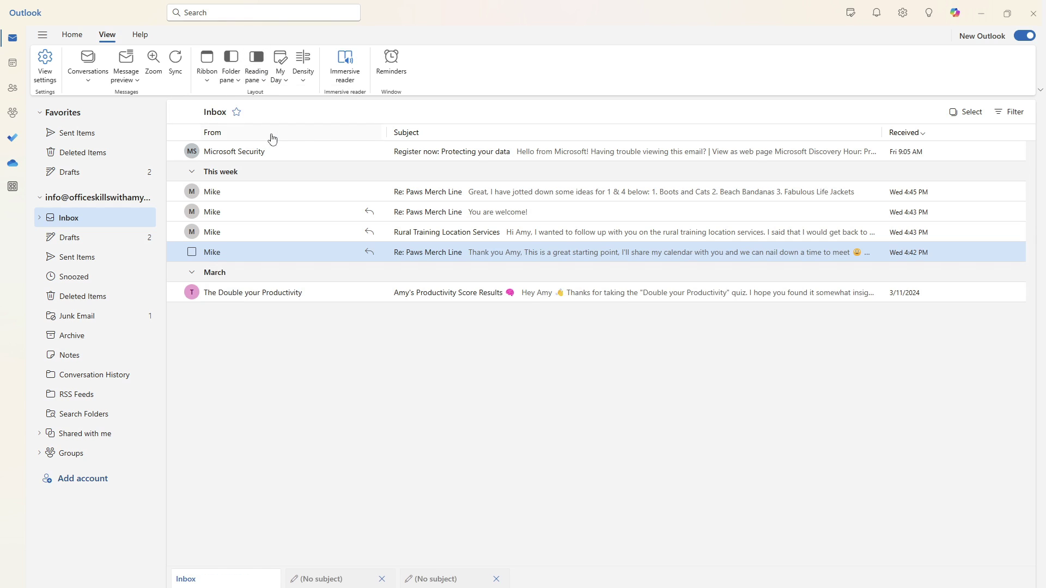
click(257, 76)
click(281, 96)
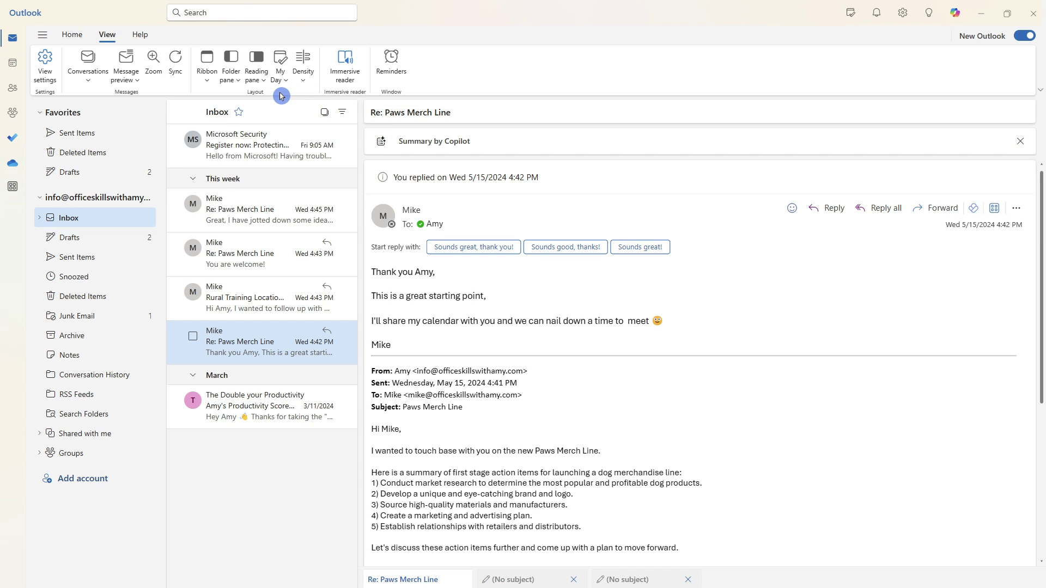
- Show the My Day pane, try Cozy and Compact density, then return to Roomy
click(280, 76)
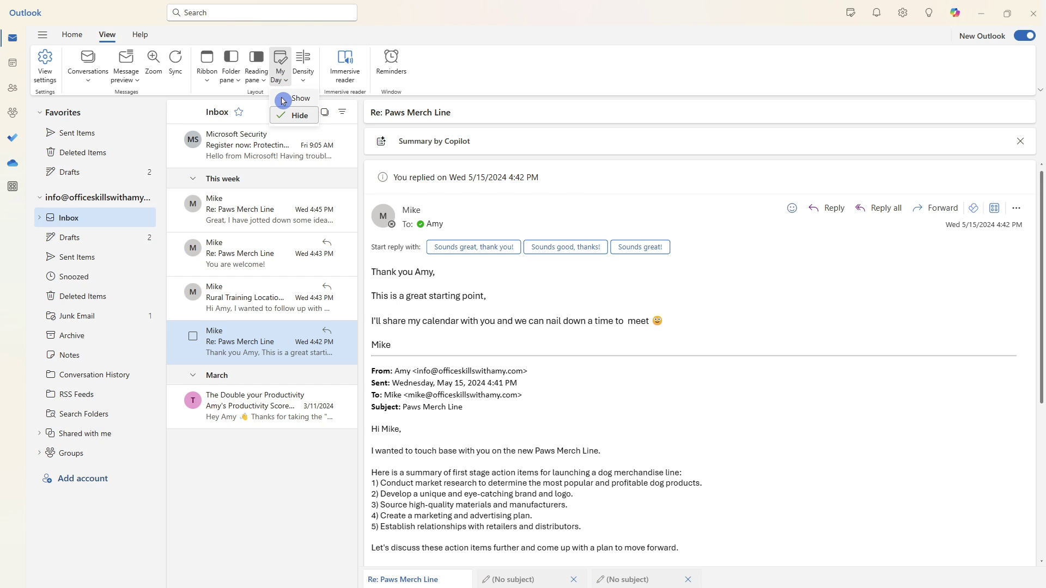
click(284, 100)
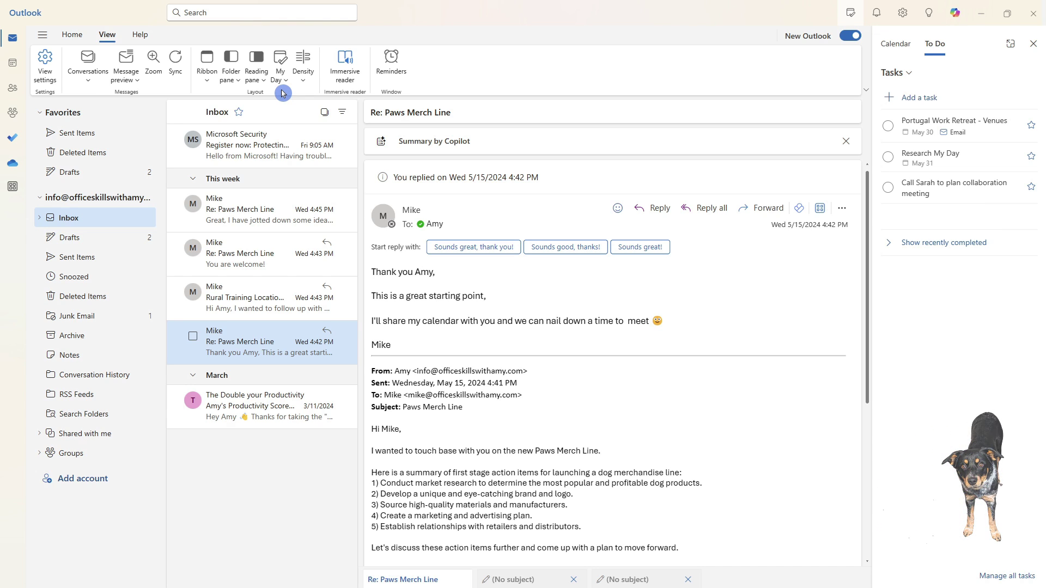
click(303, 73)
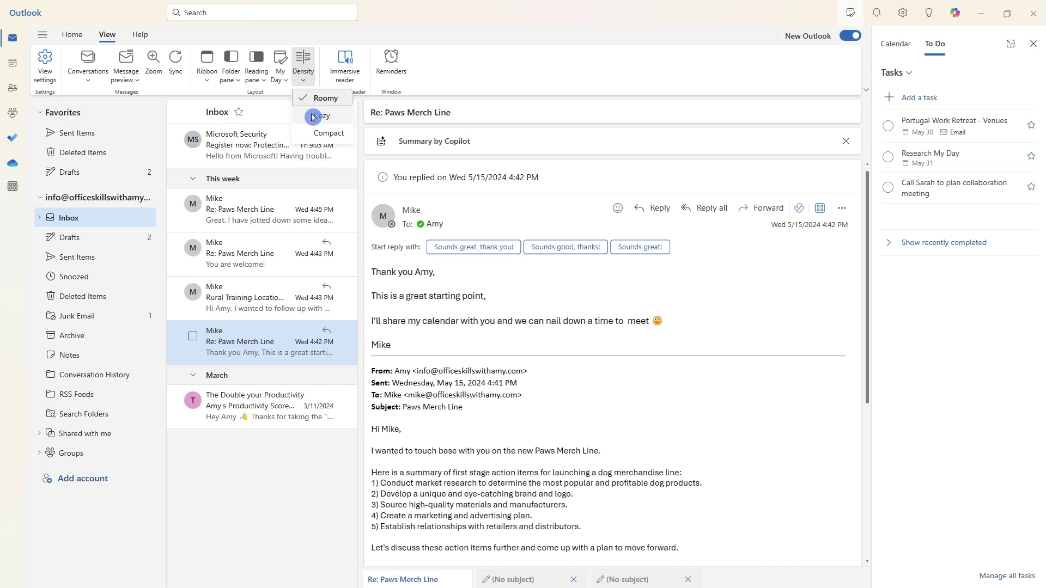
click(316, 114)
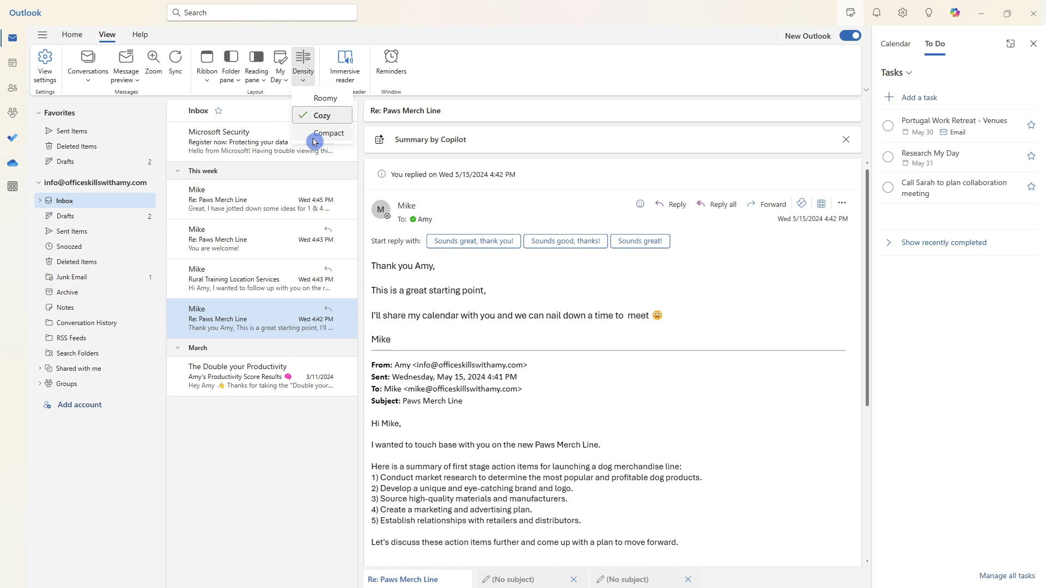
click(315, 131)
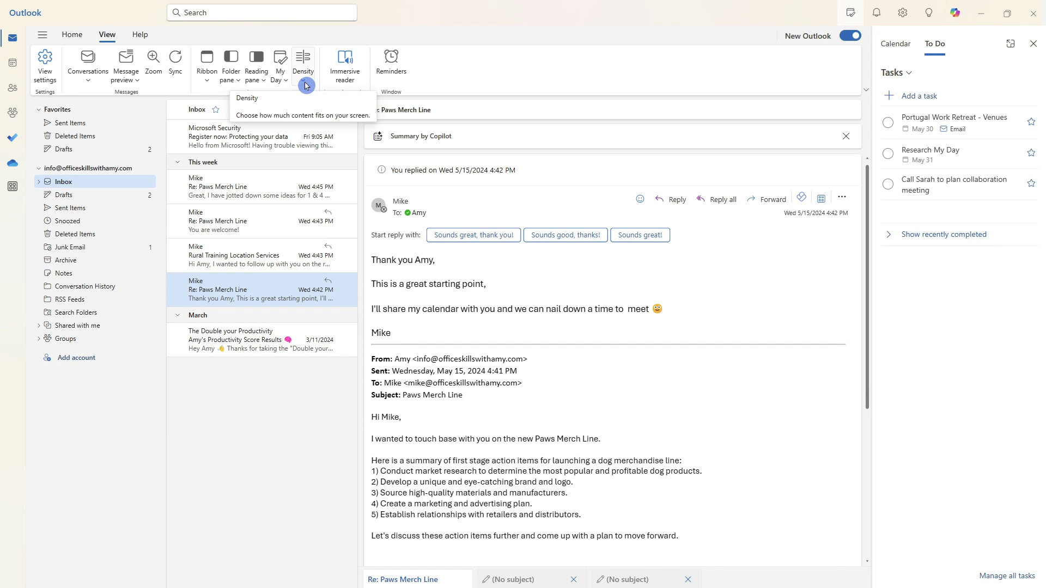
click(305, 83)
click(314, 105)
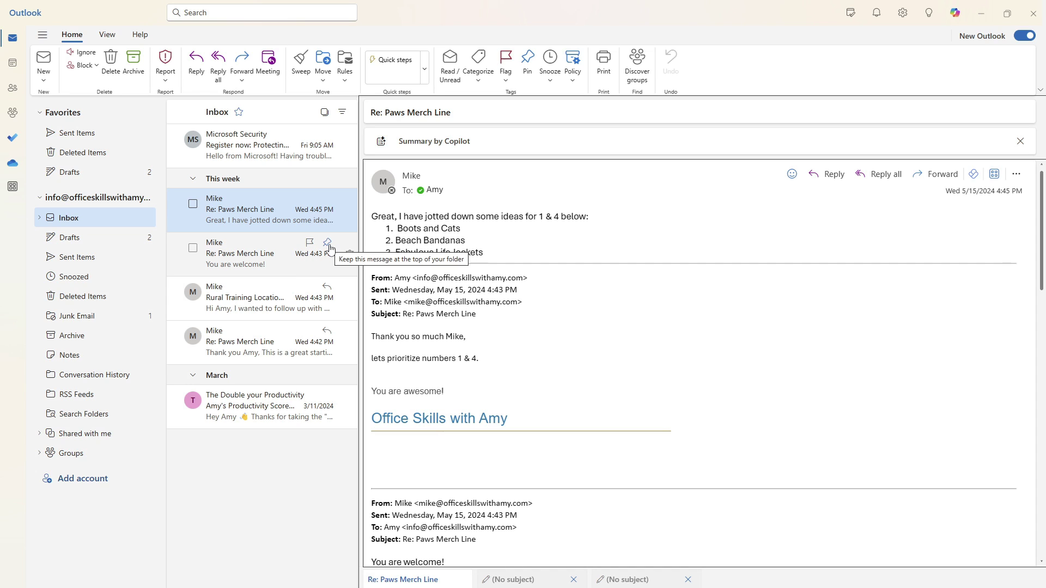
- Pin the 'You are welcome!' reply to the top and select the 4:45 PM Paws Merch Line email
click(328, 242)
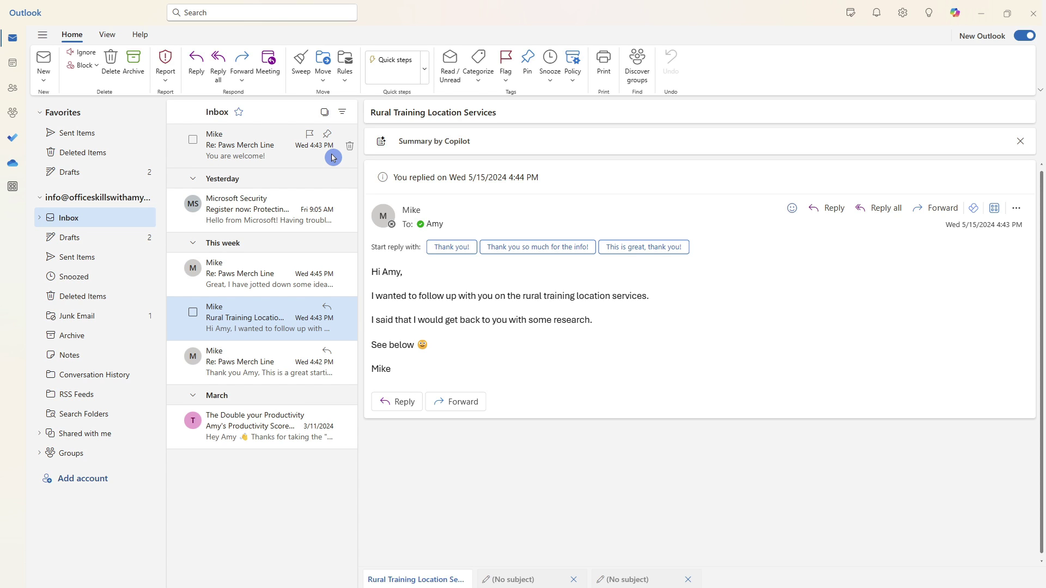
key(Up)
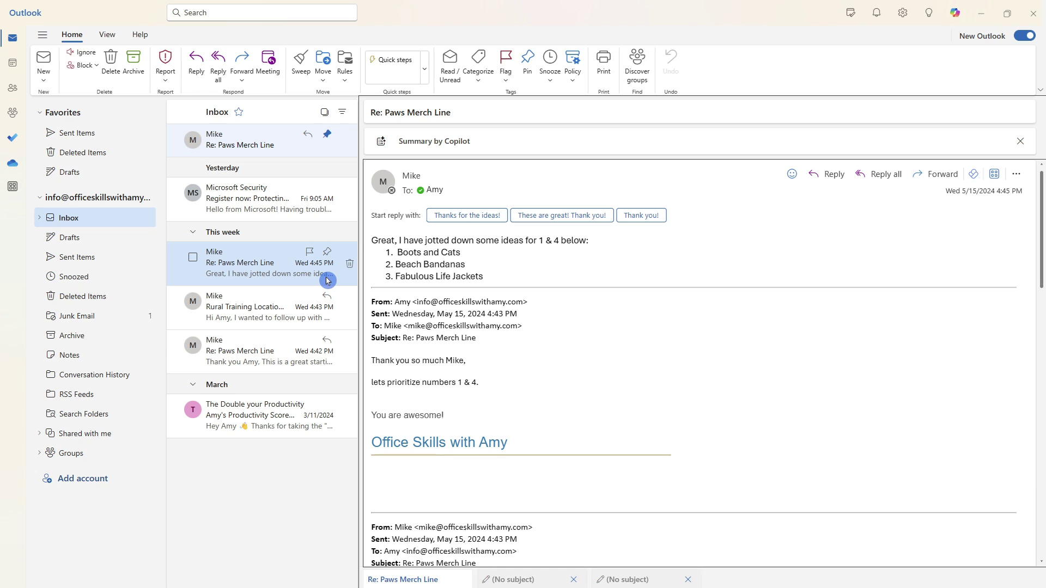
- Snooze the Paws Merch Line ideas email until tomorrow, then drag it from Snoozed back to Inbox
click(552, 80)
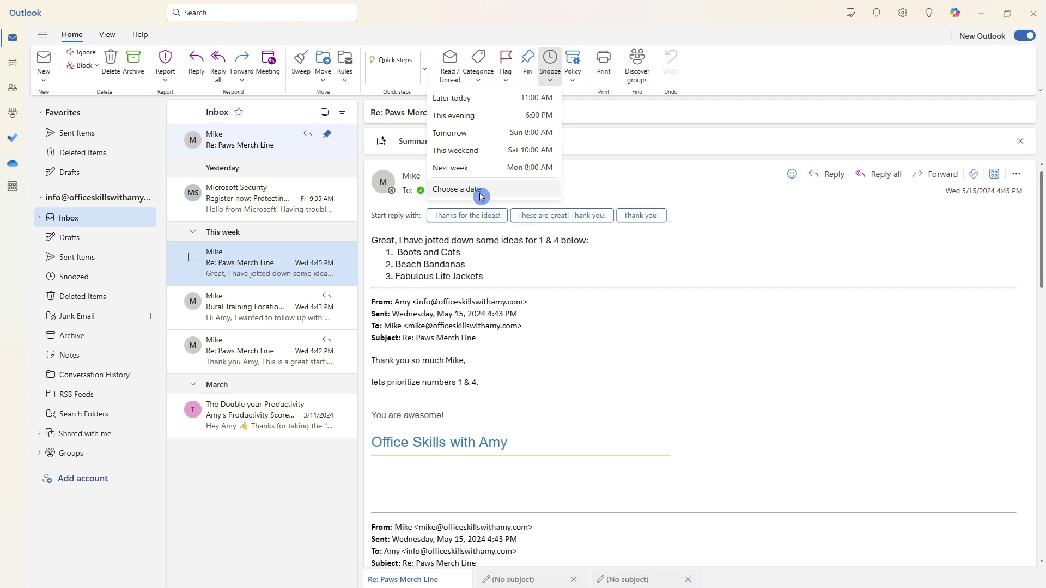
click(500, 135)
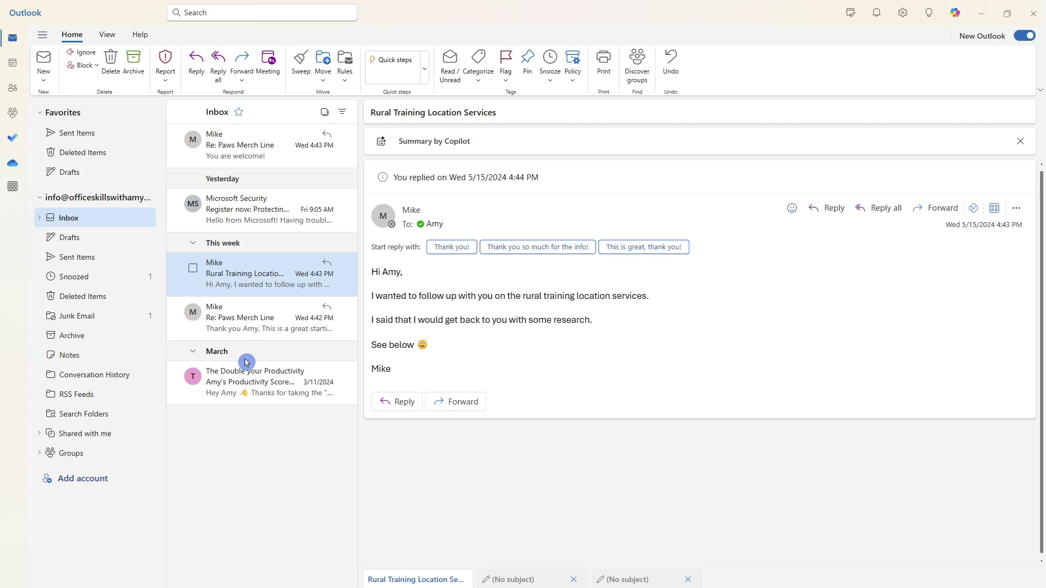
click(94, 283)
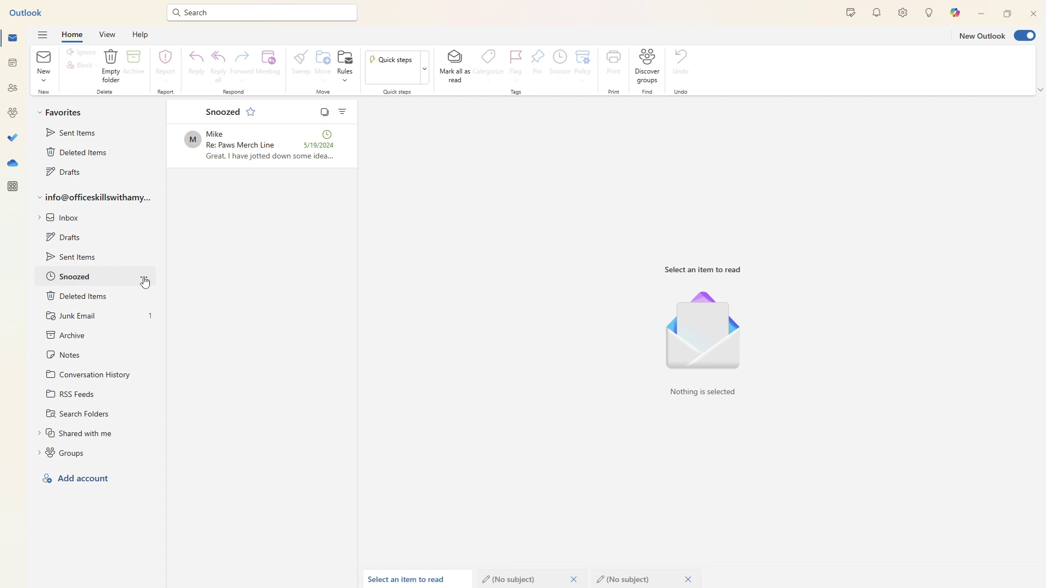
click(267, 159)
drag(267, 160, 74, 222)
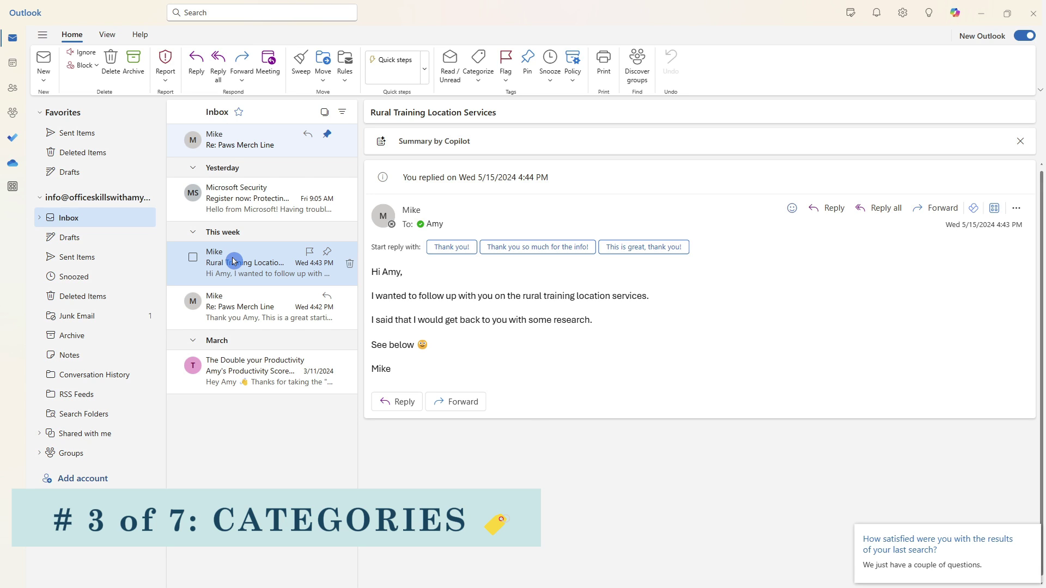
- From the Rural Training email's Categorize menu, open Manage categories to list the six colour categories
right_click(238, 254)
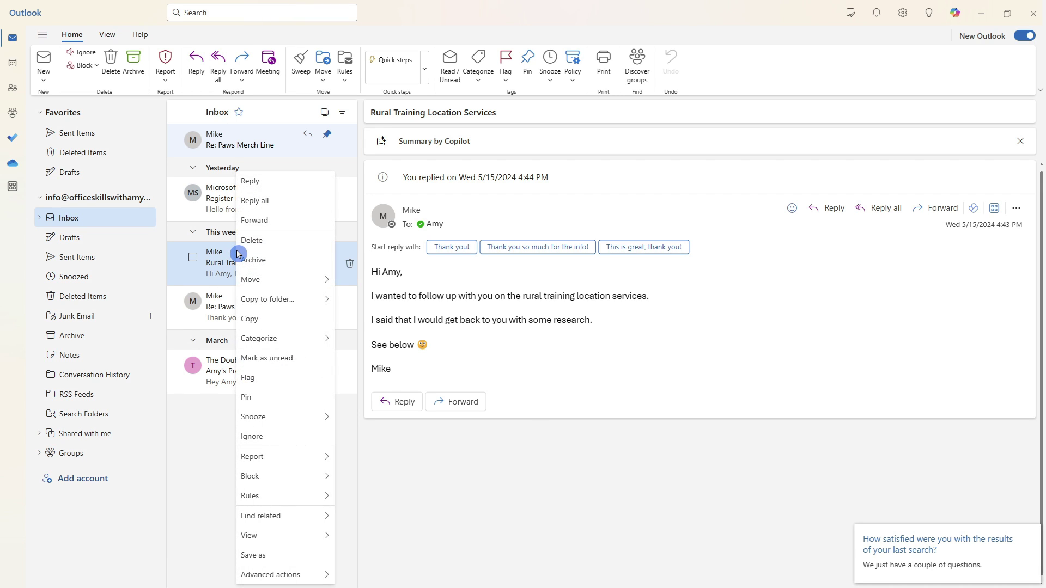
mouse_move(298, 342)
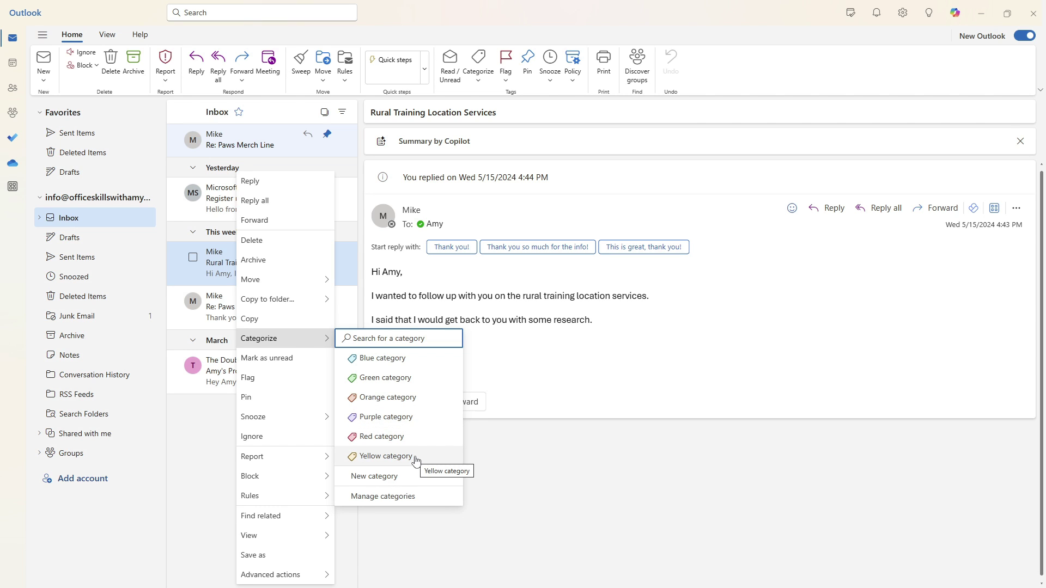
click(421, 500)
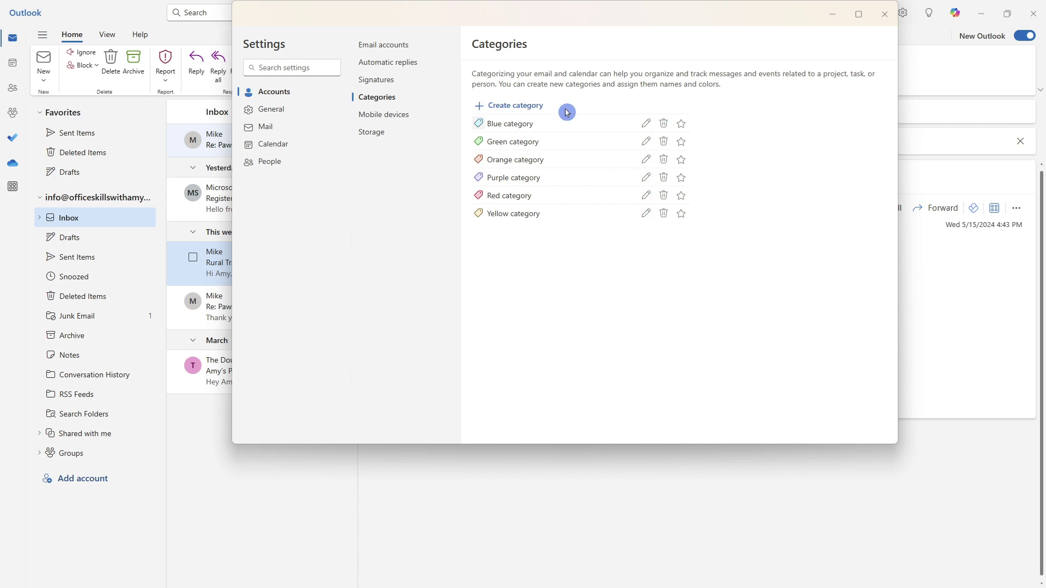
- Create and save a sky blue category named 'Thumbs Up 👍', then close Settings
click(495, 108)
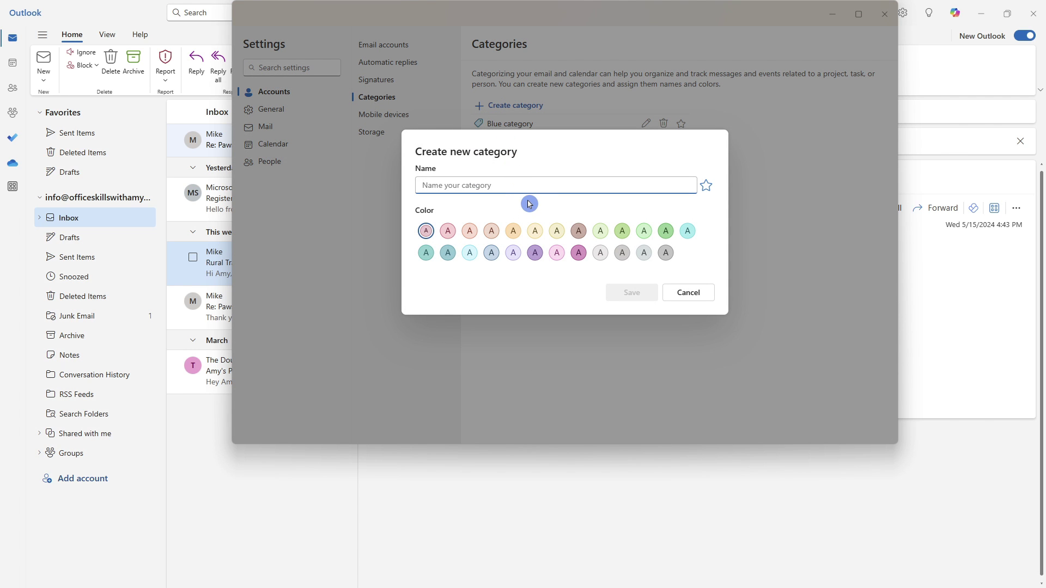
text(Thumbs Up 👍)
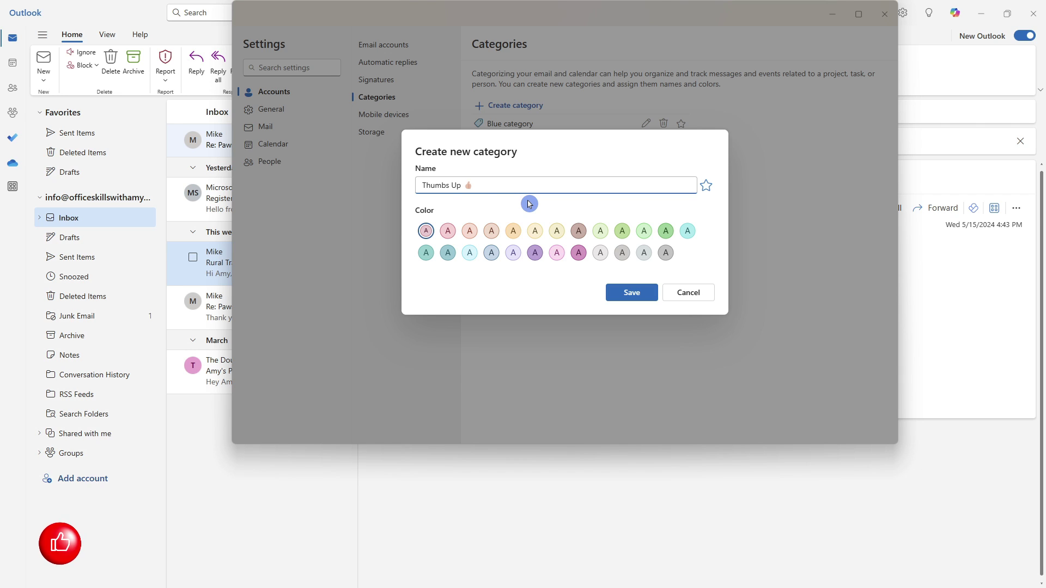
click(470, 254)
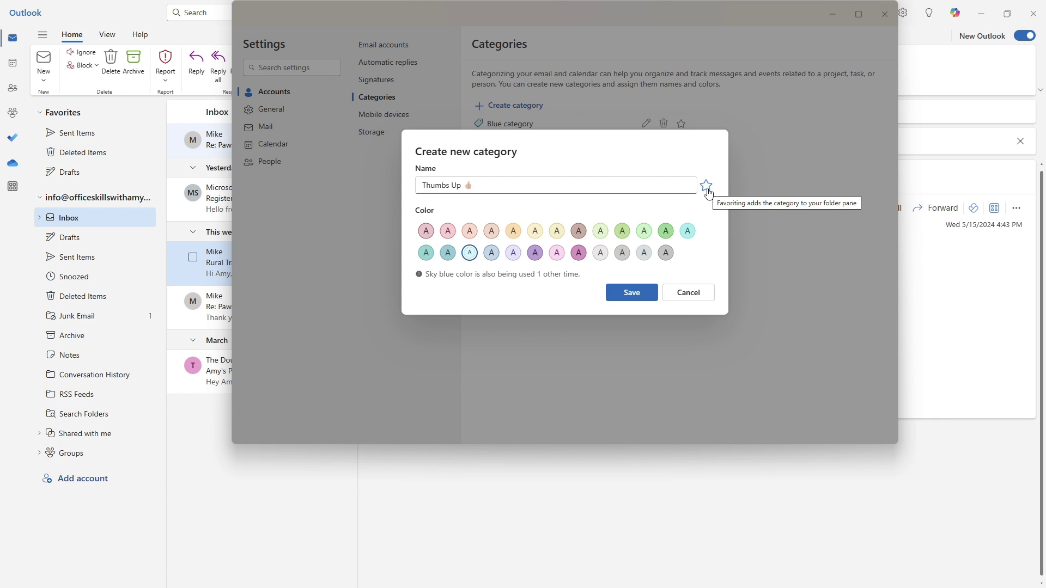
click(631, 292)
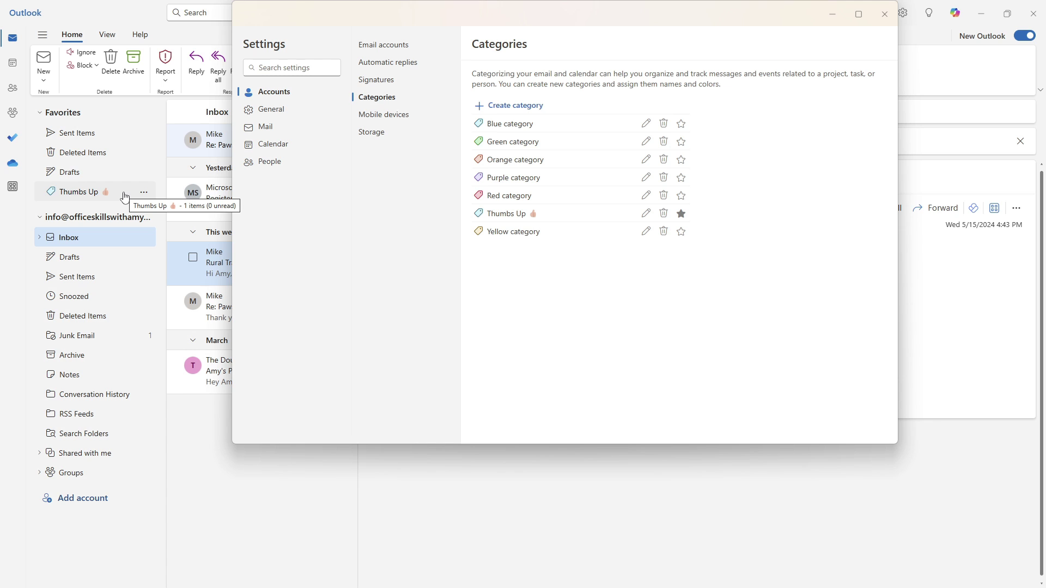
key(Escape)
- Tag the Rural Training email with the Thumbs Up category
right_click(273, 261)
mouse_move(321, 338)
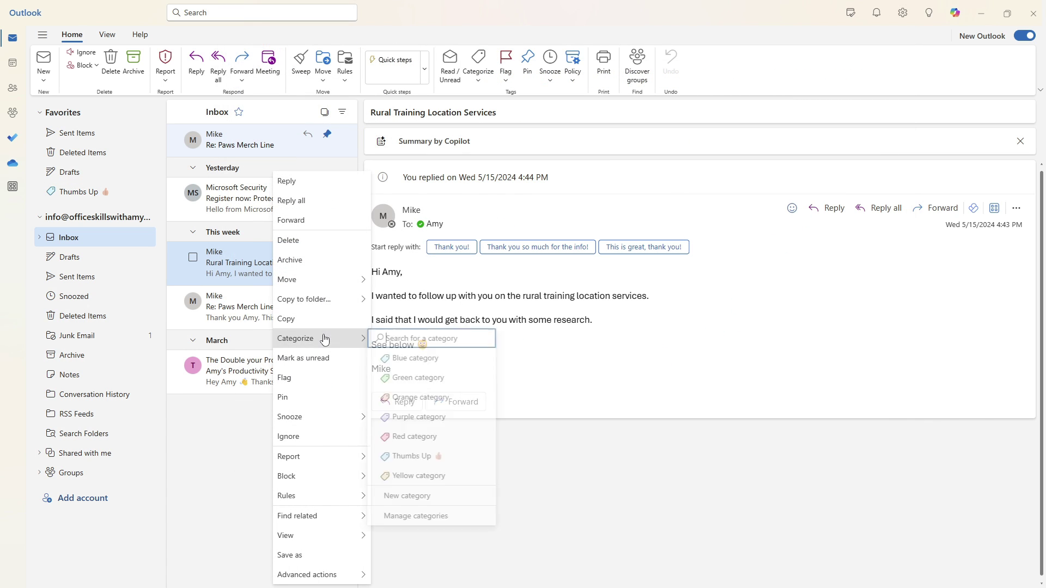
click(479, 457)
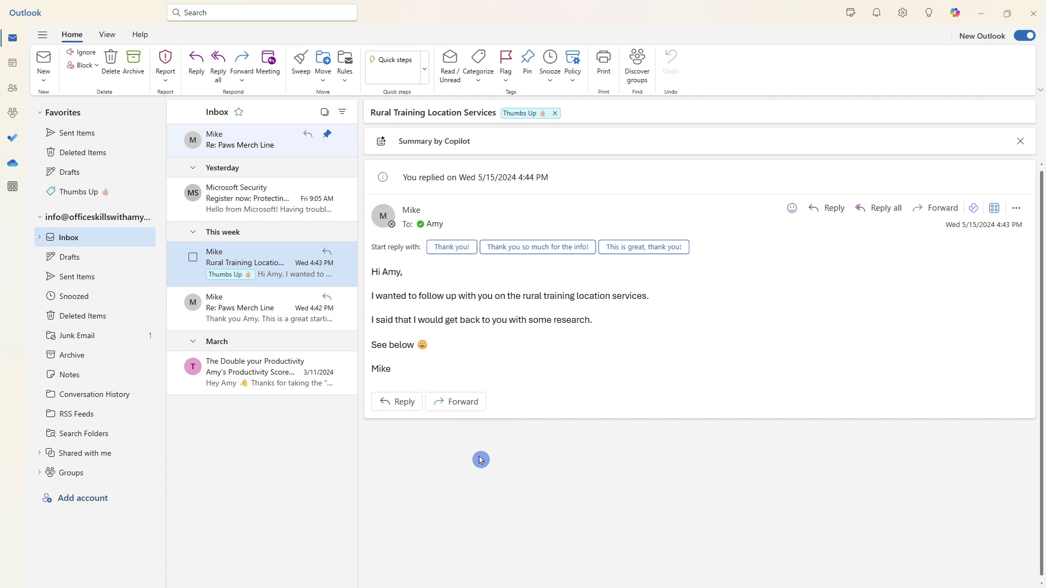
- Delete the Rural Training email from the Inbox and confirm the Thumbs Up view is now empty
click(117, 196)
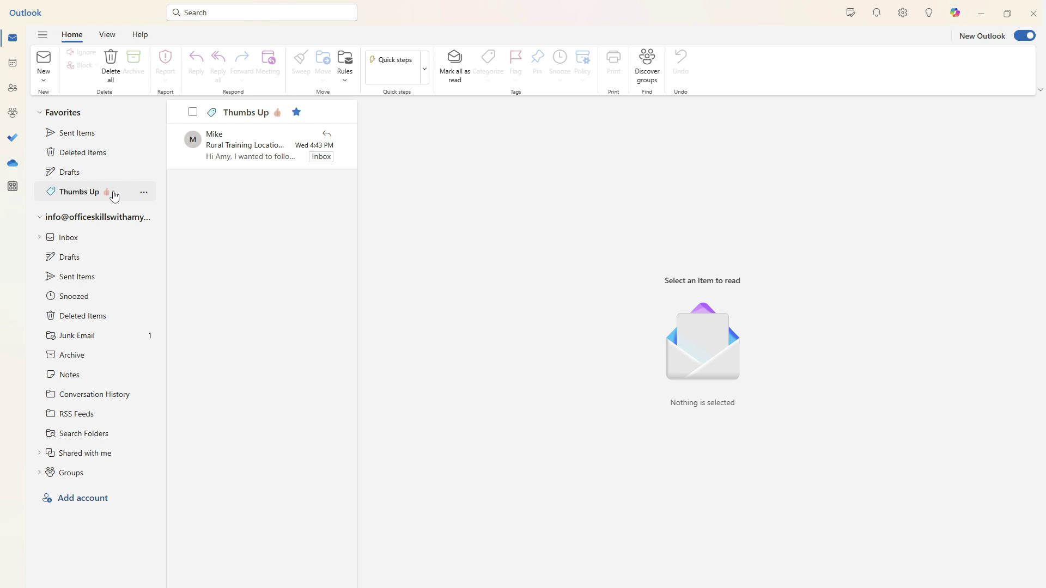
click(79, 240)
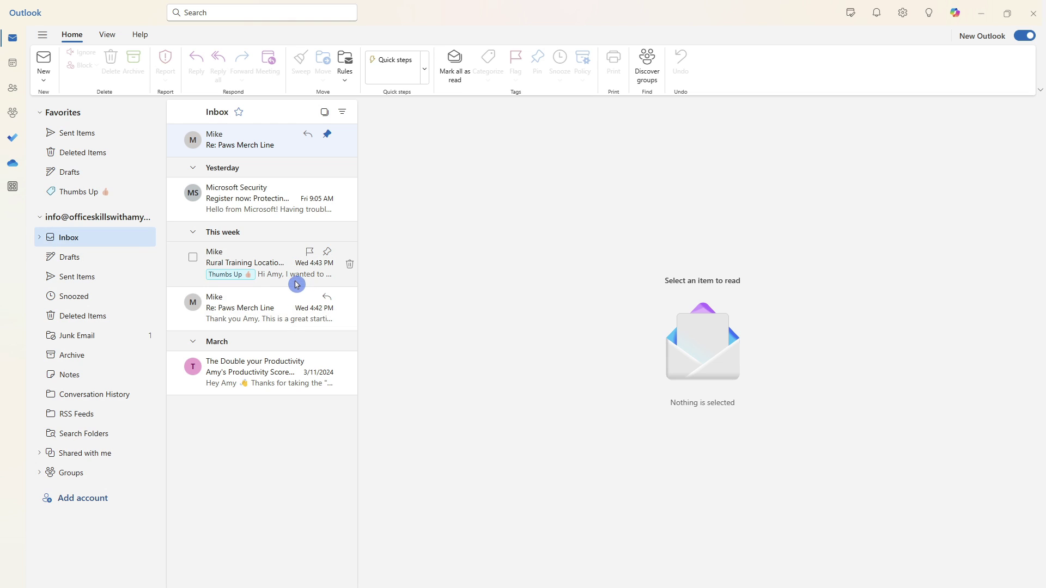
click(349, 264)
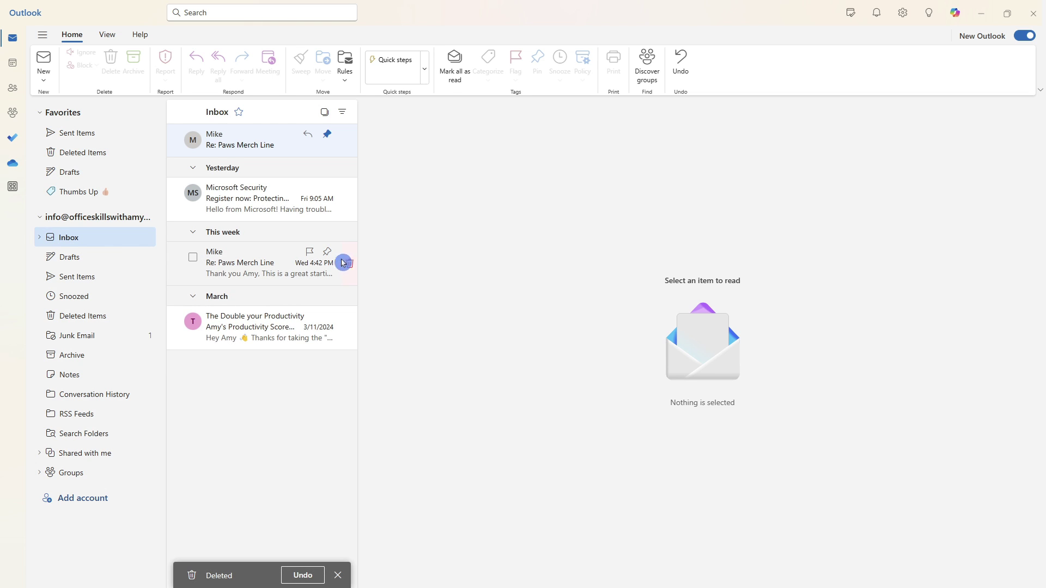
click(101, 199)
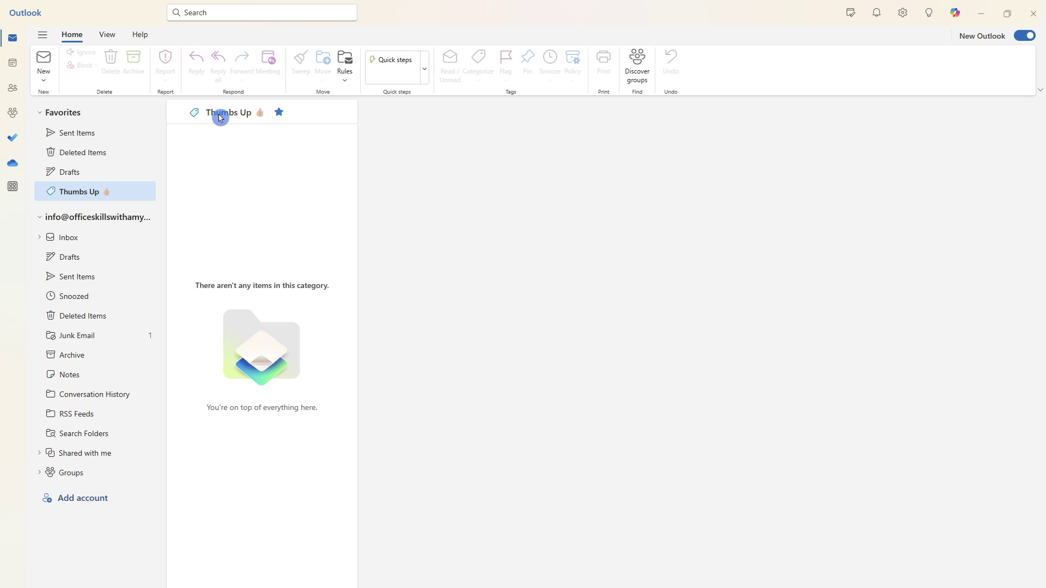
- Search mail for the 'Thumbs Up 👍' category, finding the Rural Training email in Deleted Items
click(116, 235)
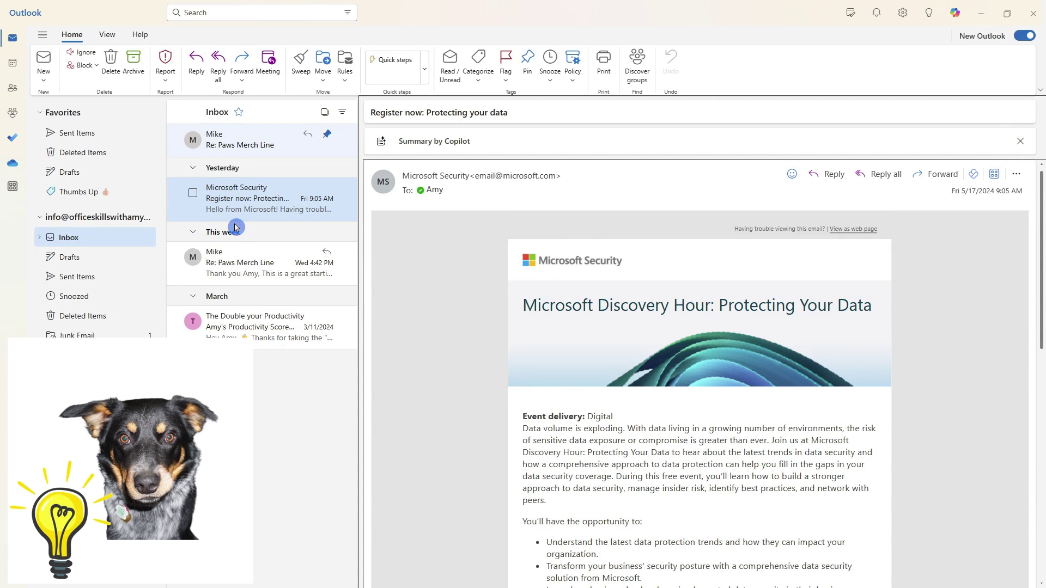
click(219, 13)
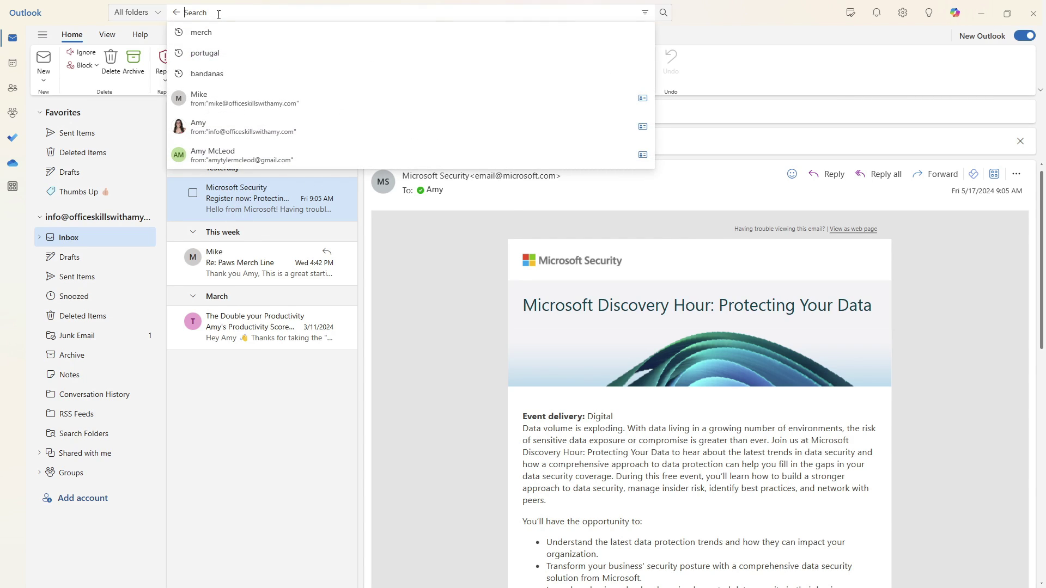
text(Thumbs Up 👍)
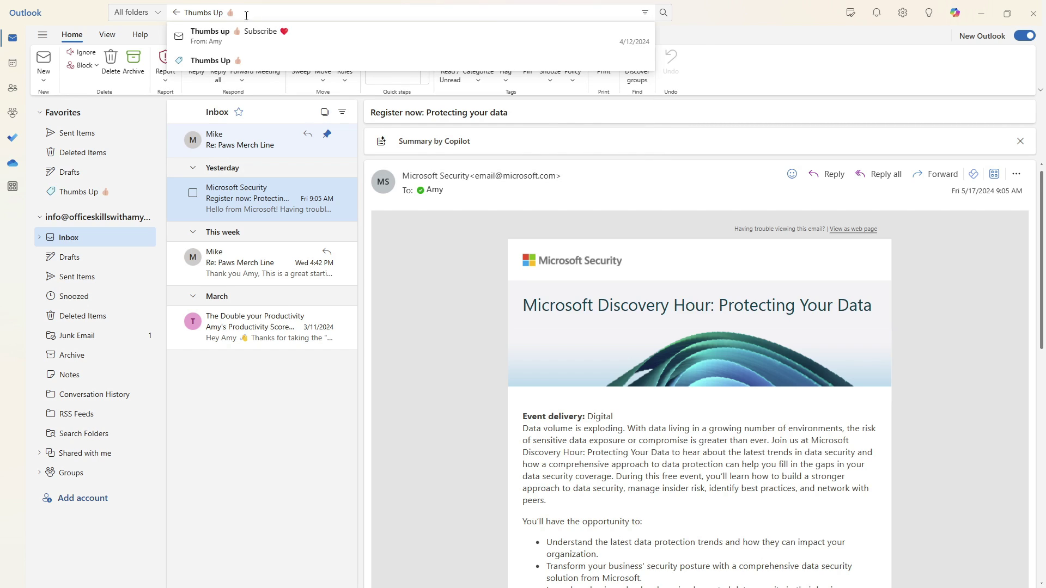
click(245, 65)
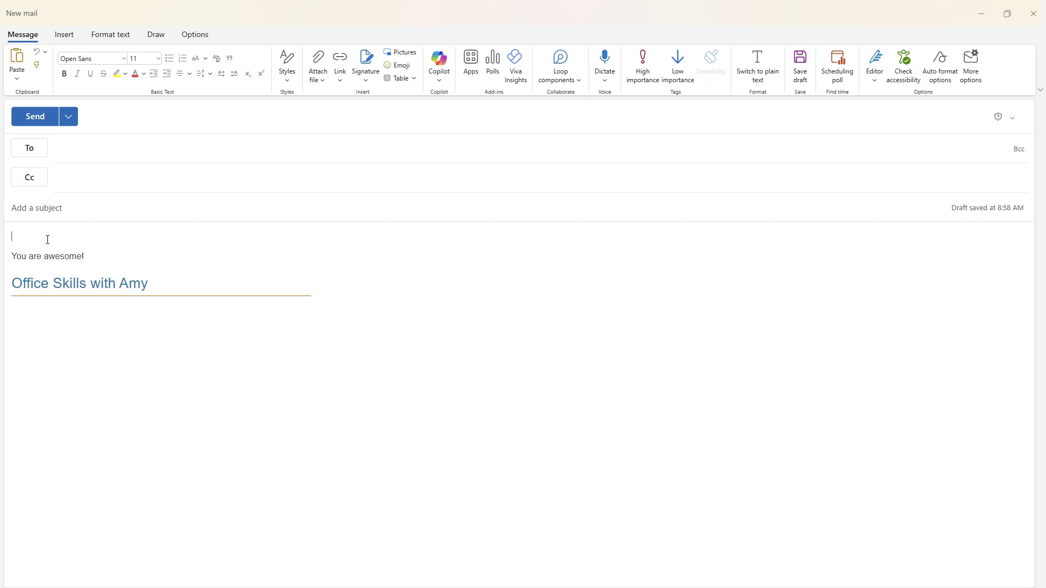
- Use /amy in the message body to insert the 'Intros and Outros - How to use the New Outlook' link
text(/)
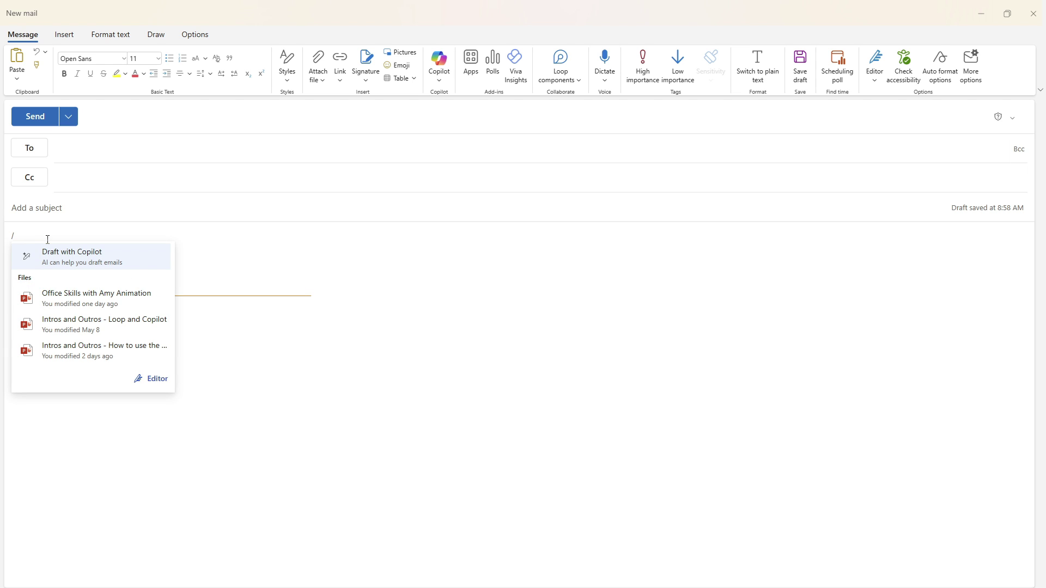
text(amy)
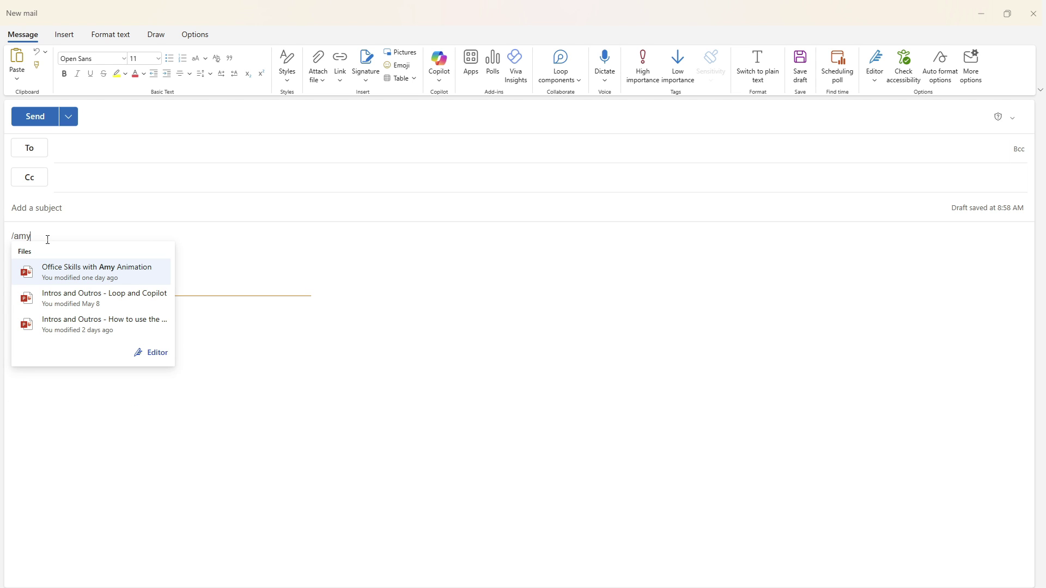
click(46, 326)
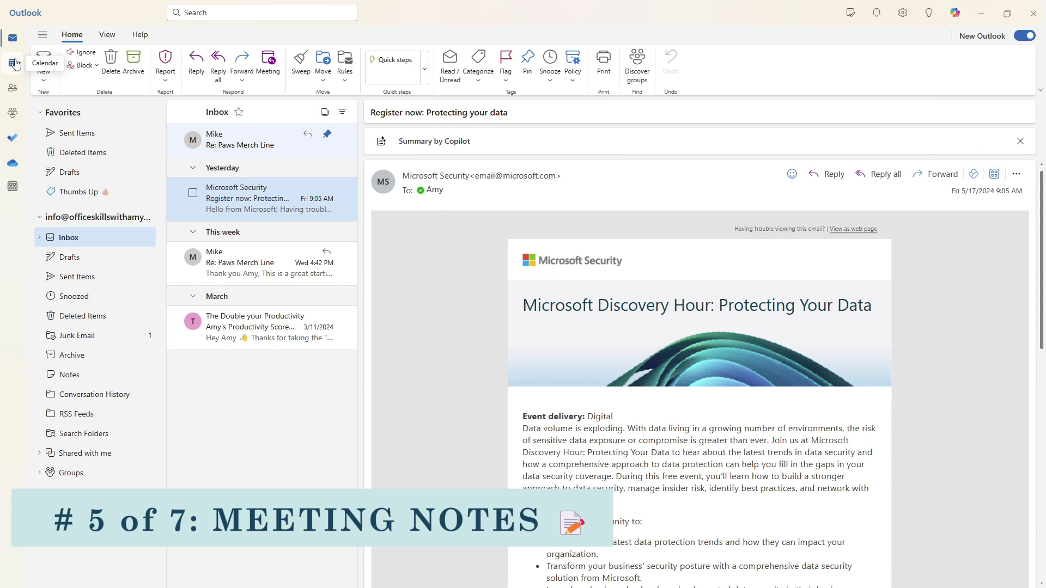
- Open the June 10, 2024 Project Progress Update meeting in full and work in its Loop agenda
click(13, 63)
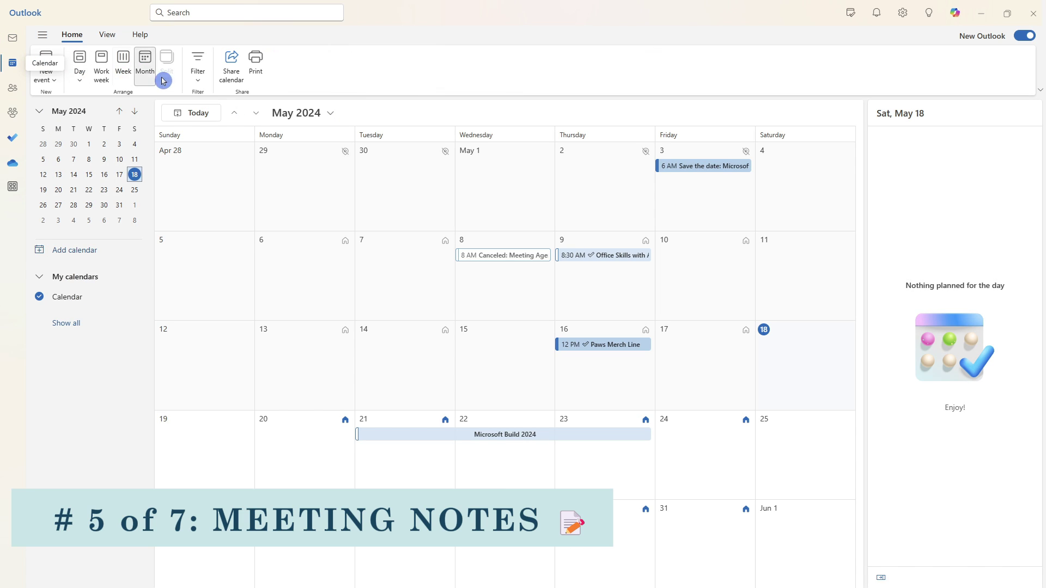
click(256, 113)
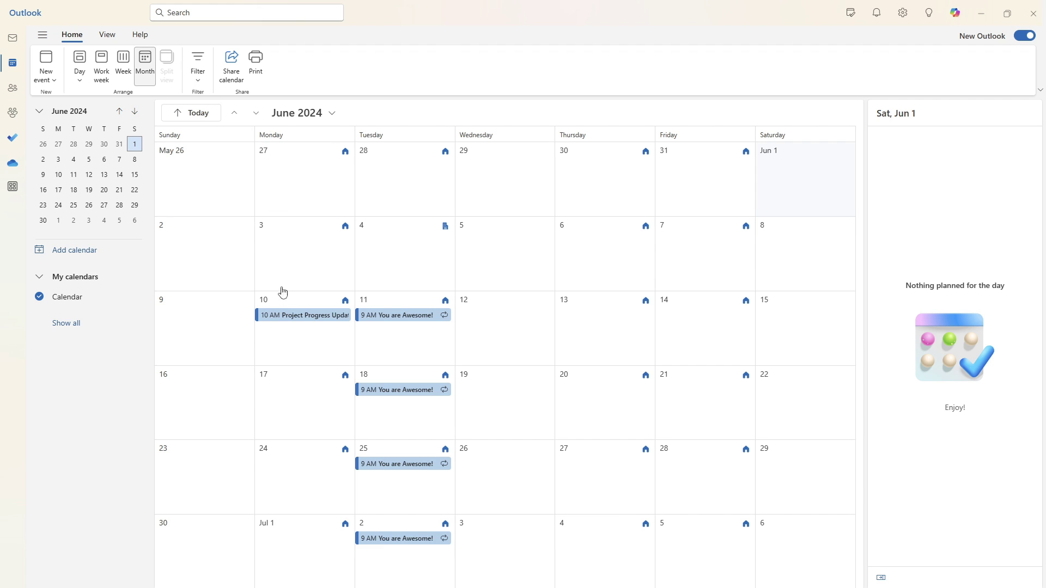
click(280, 319)
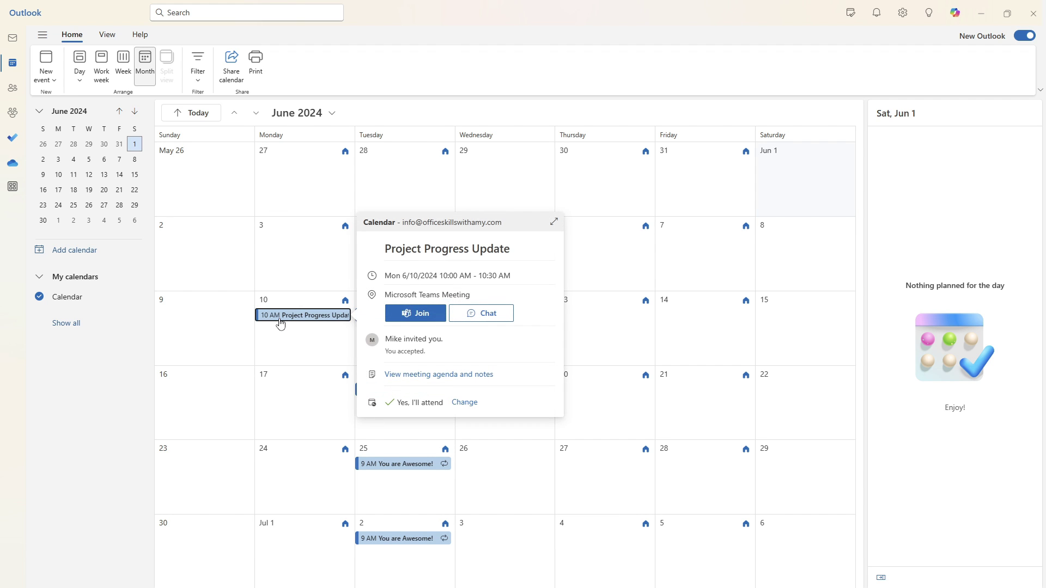
click(557, 223)
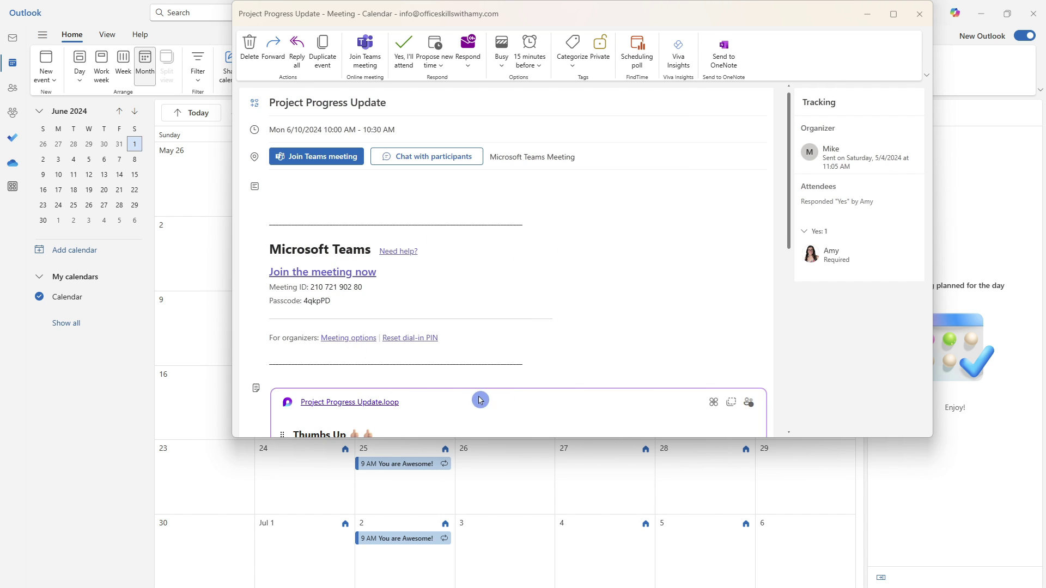
scroll(689, 305, down, 4)
scroll(689, 252, down, 1)
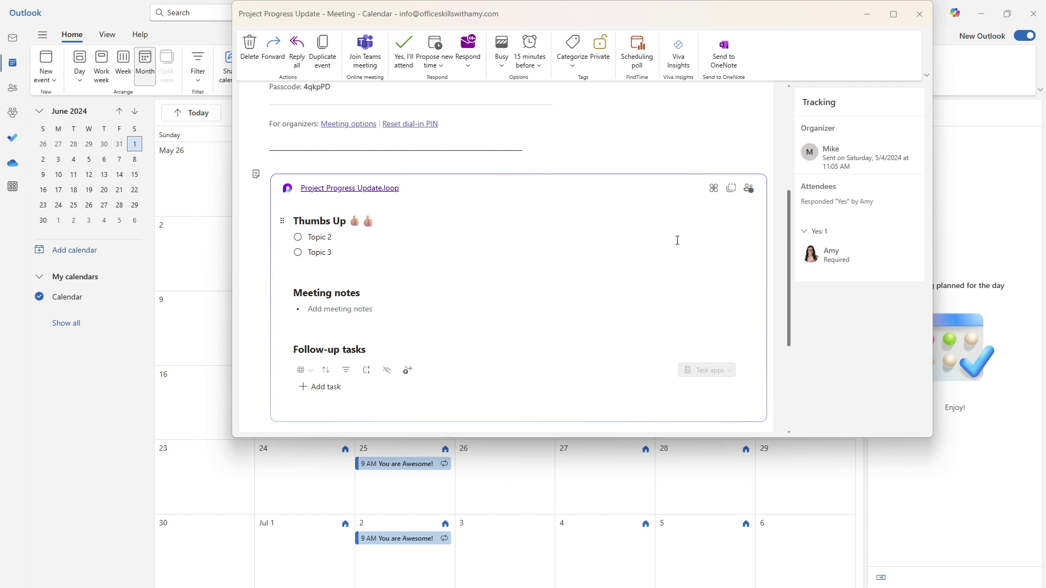
click(567, 175)
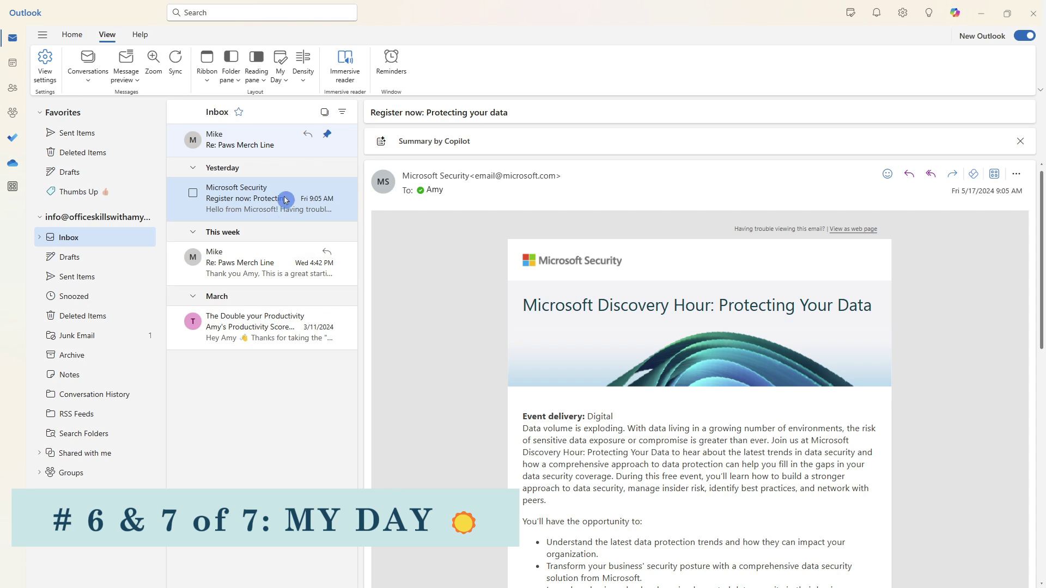
- Show My Day from the View tab, reopen it from the title bar, and display its To Do tasks
click(288, 83)
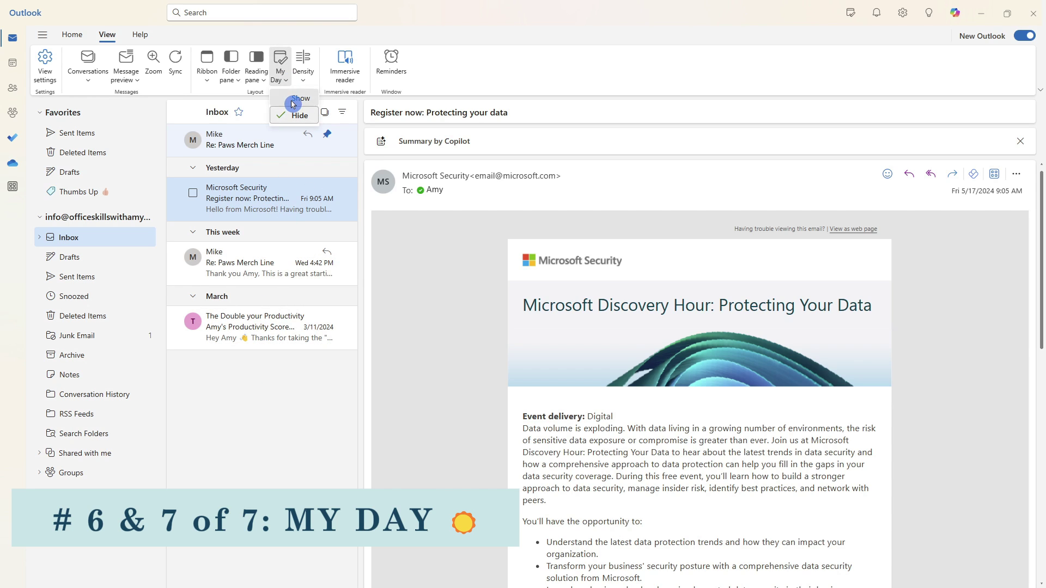
click(292, 104)
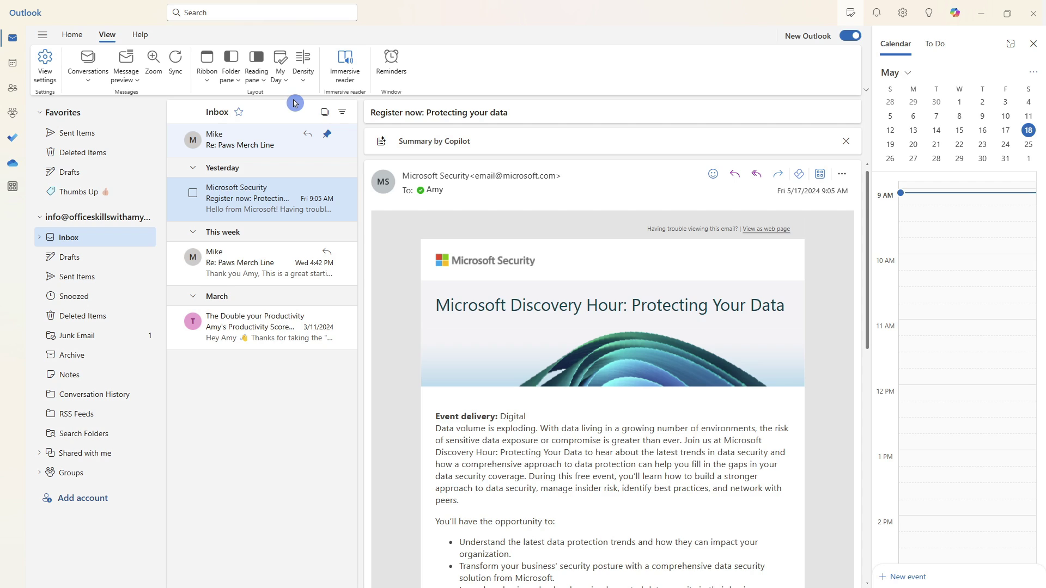
click(1034, 44)
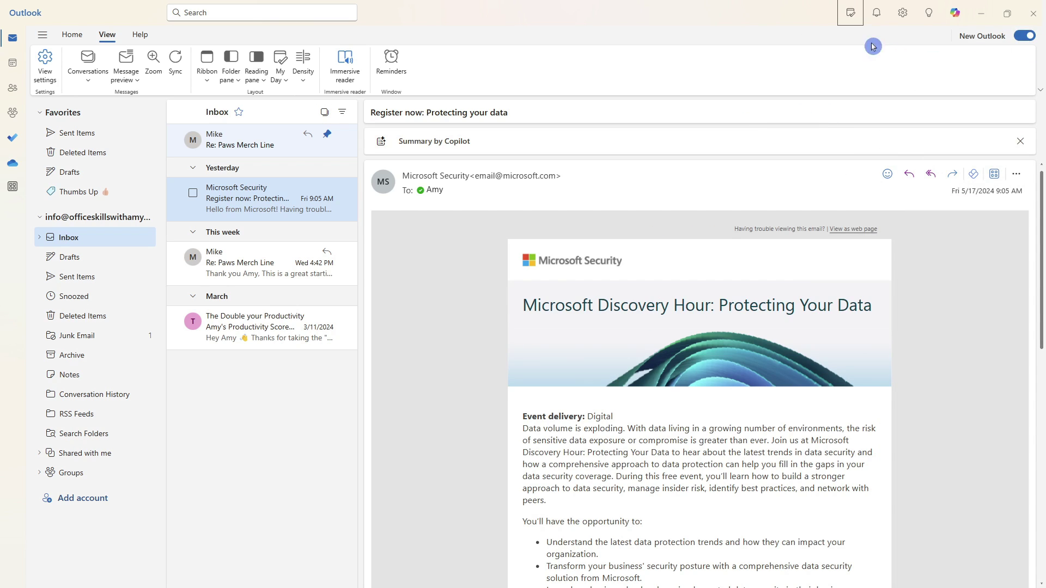
click(851, 14)
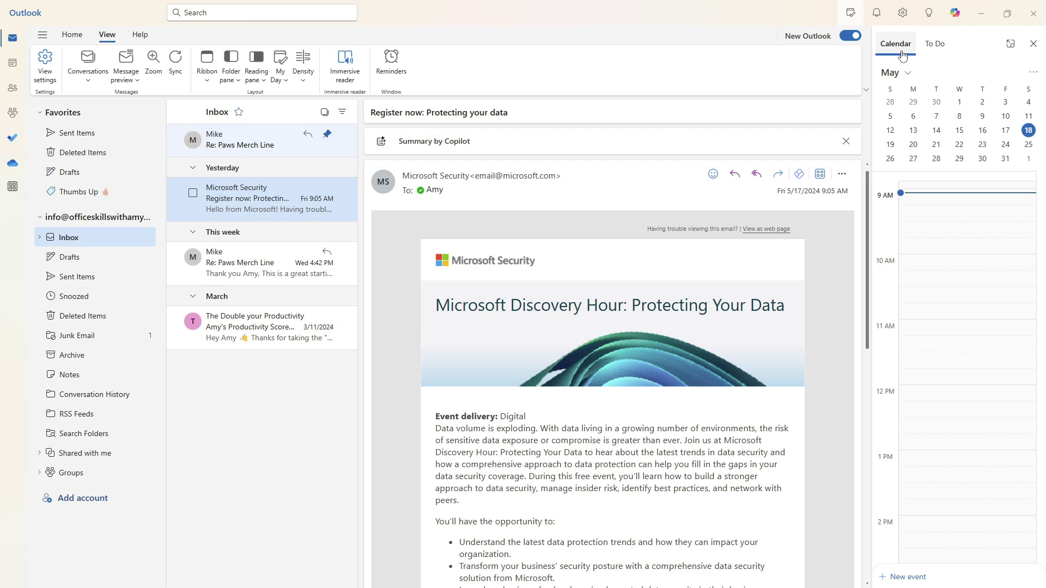
click(936, 48)
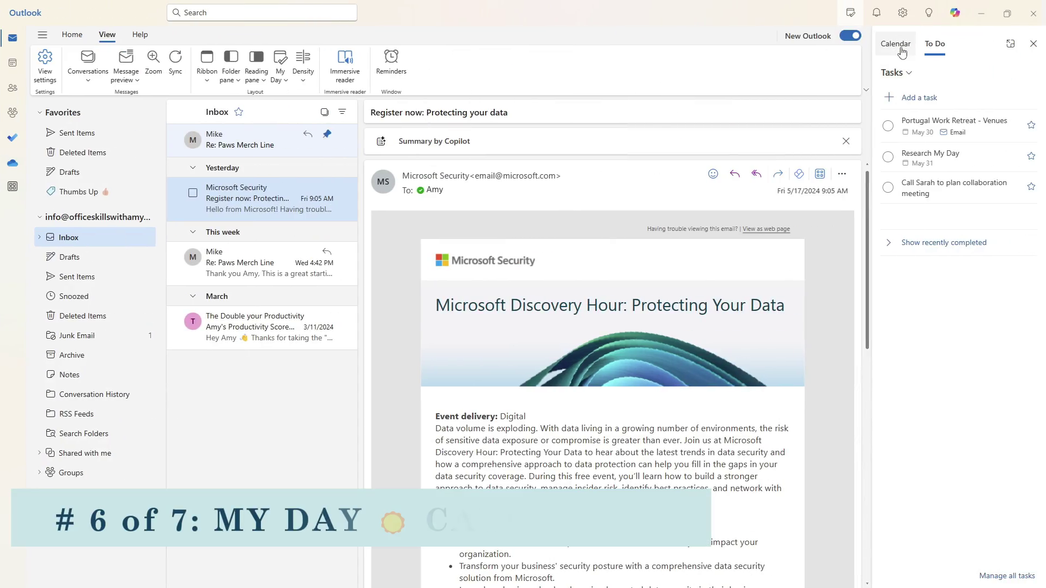
- Drag the Re: Paws Merch Line email onto the My Day calendar, creating a May 18 meeting
click(900, 49)
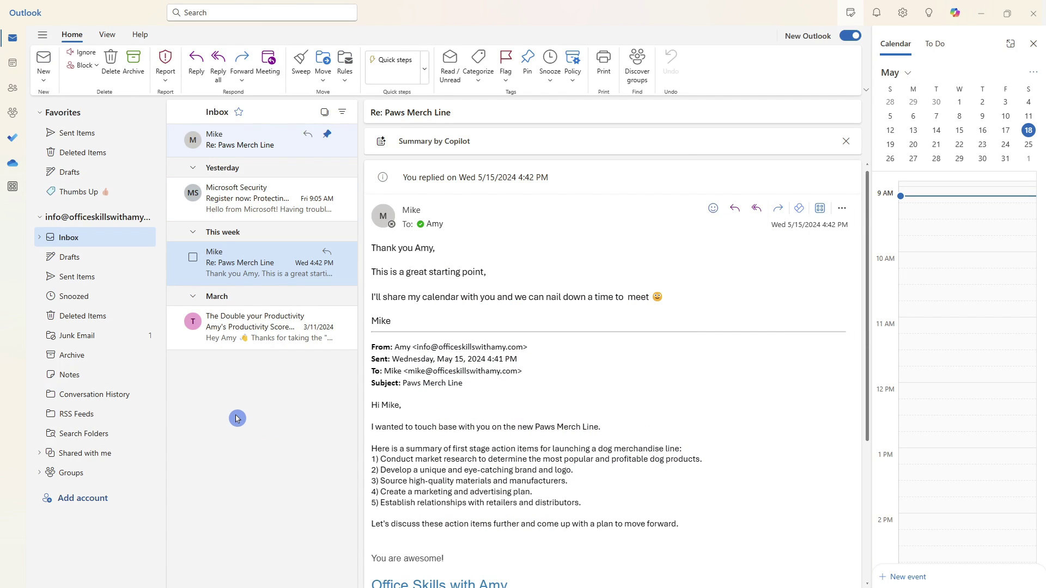
mouse_move(289, 255)
drag(223, 261, 944, 323)
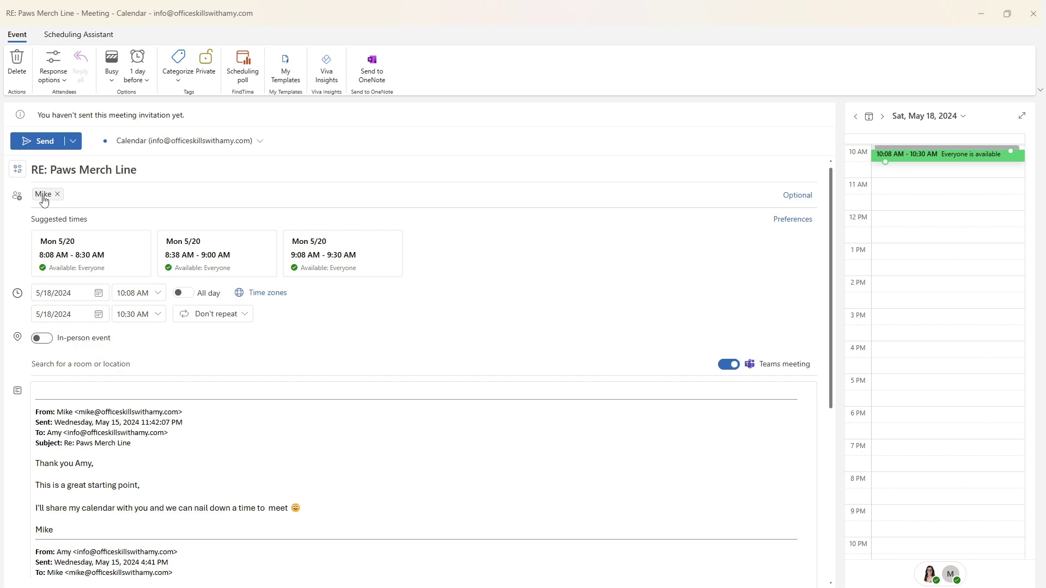
- Switch on the In-person event toggle for the RE: Paws Merch Line meeting draft
click(63, 206)
click(86, 226)
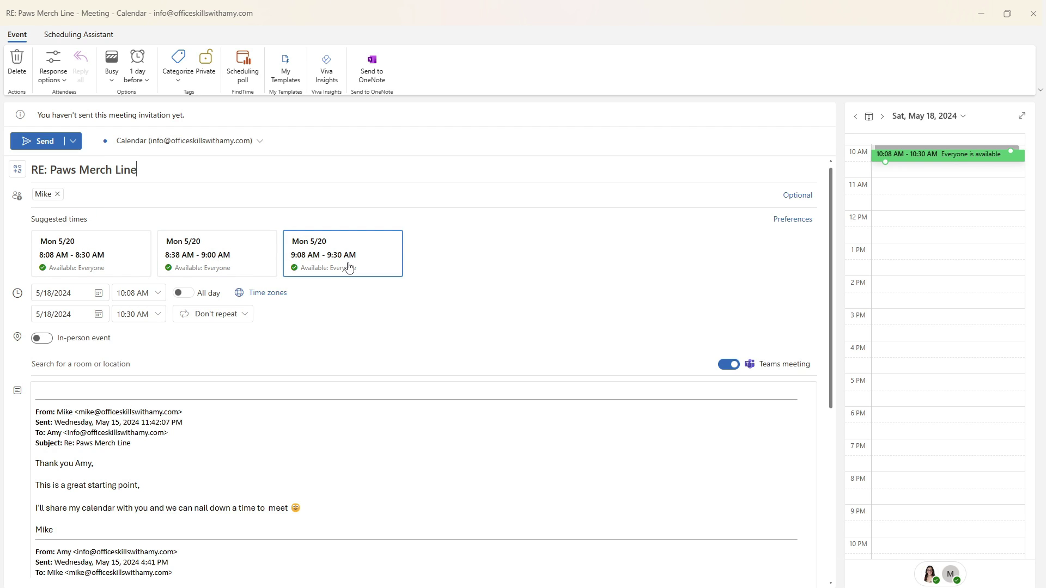
click(346, 293)
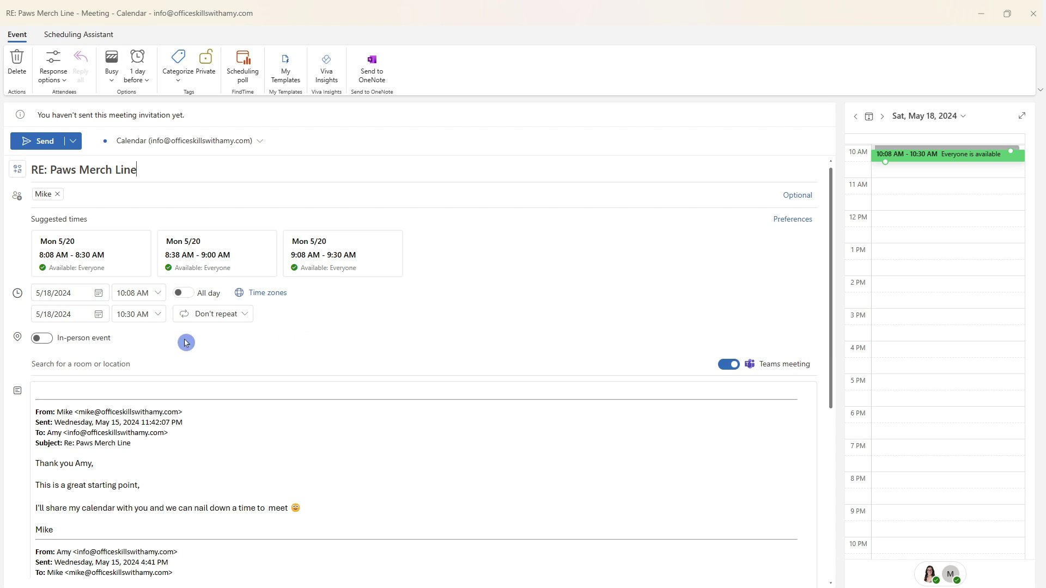
click(49, 341)
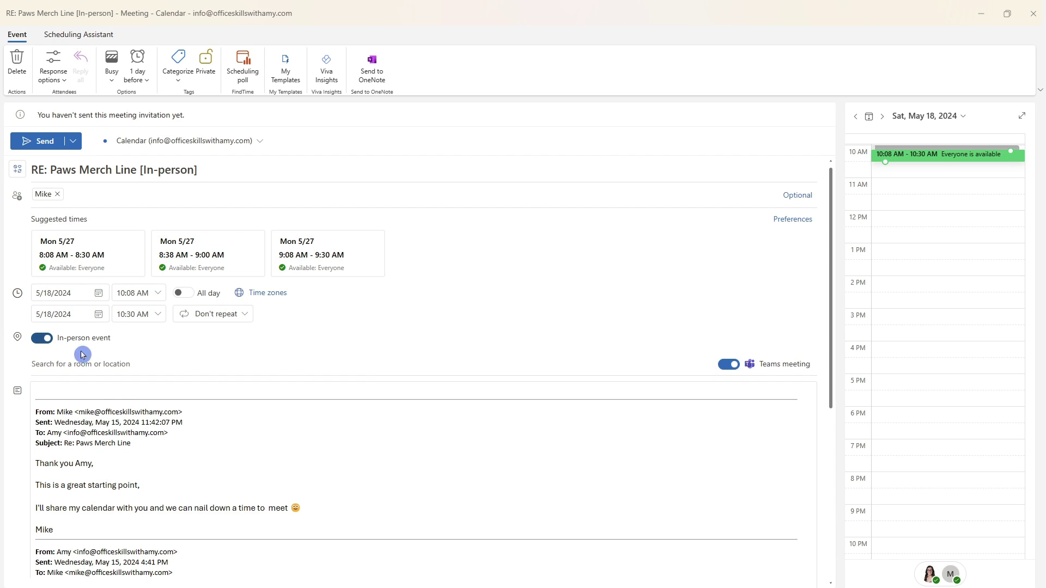
click(335, 293)
- Review the calendar and open the May 24 work plan details
mouse_move(114, 263)
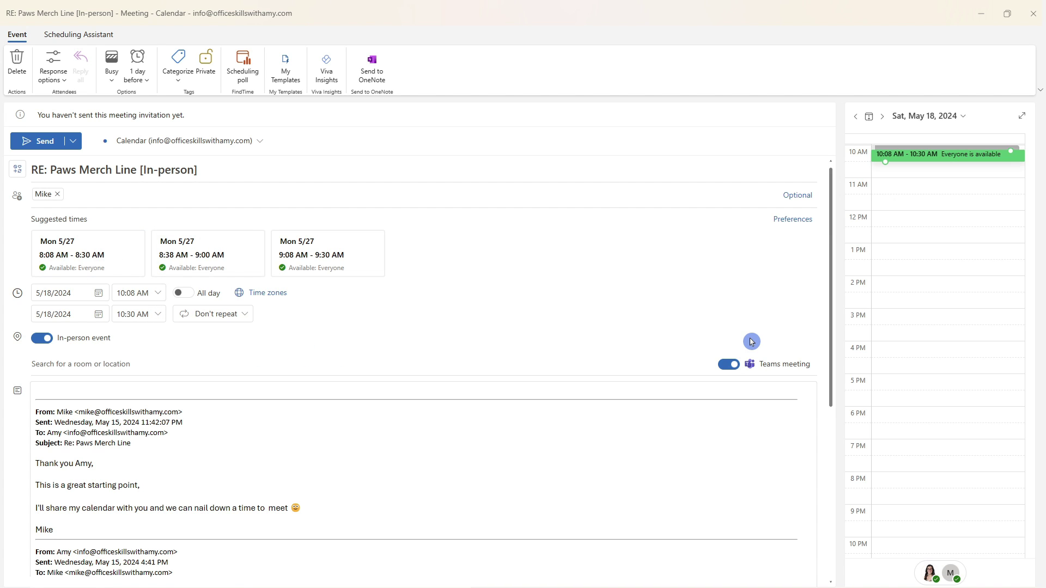
scroll(659, 318, down, 4)
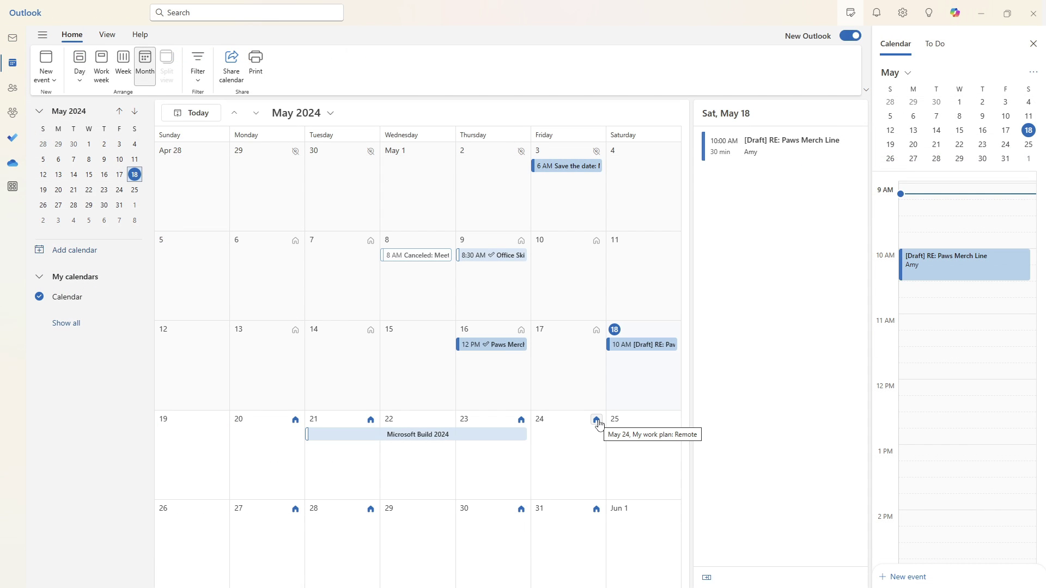
click(597, 421)
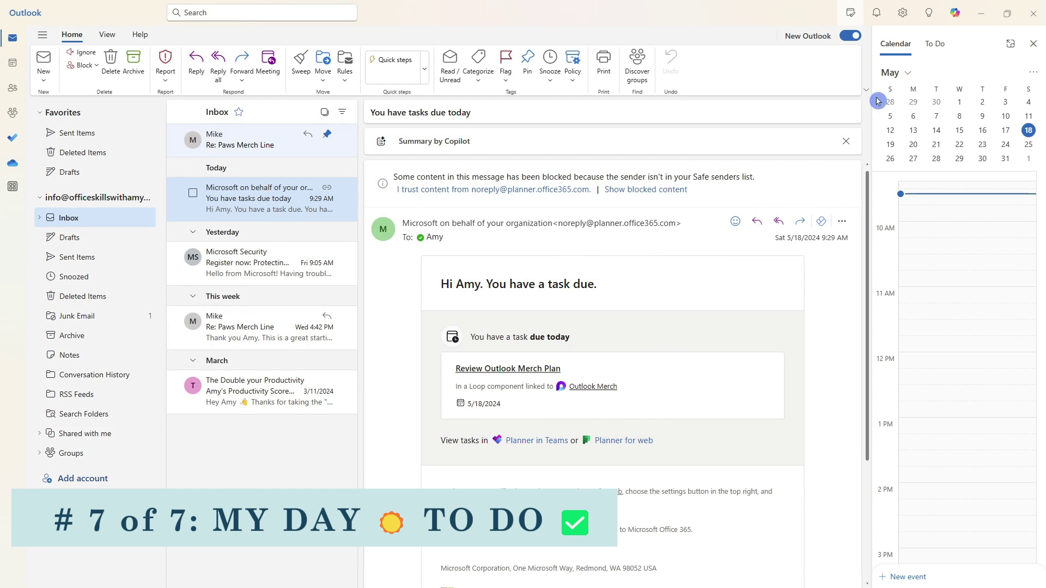
- Browse the My Day, Planned, Flagged Emails and Books task lists in My Day, then return to Tasks
click(933, 51)
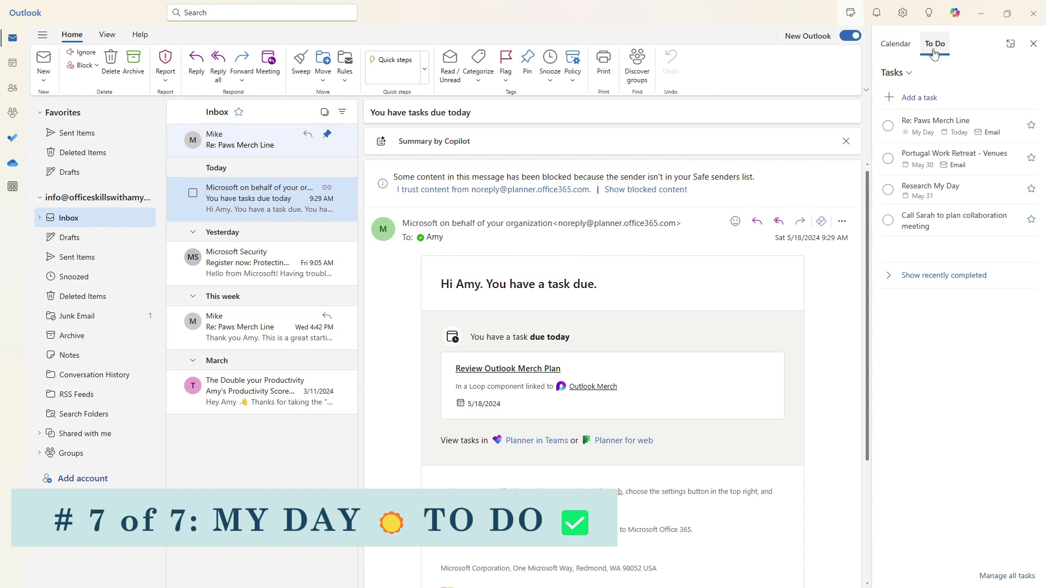
click(909, 76)
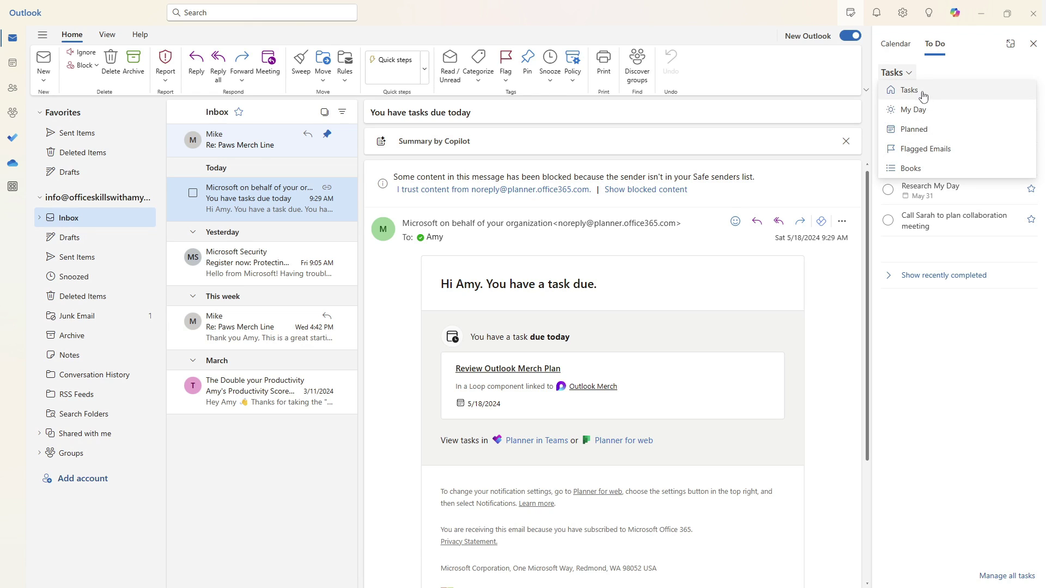
click(926, 110)
click(924, 79)
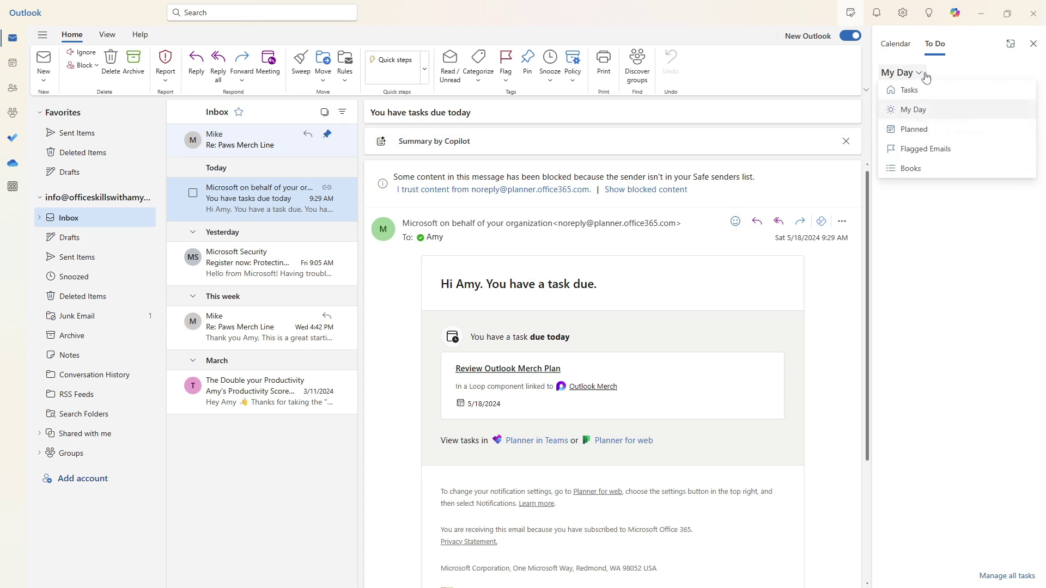
click(934, 133)
click(915, 78)
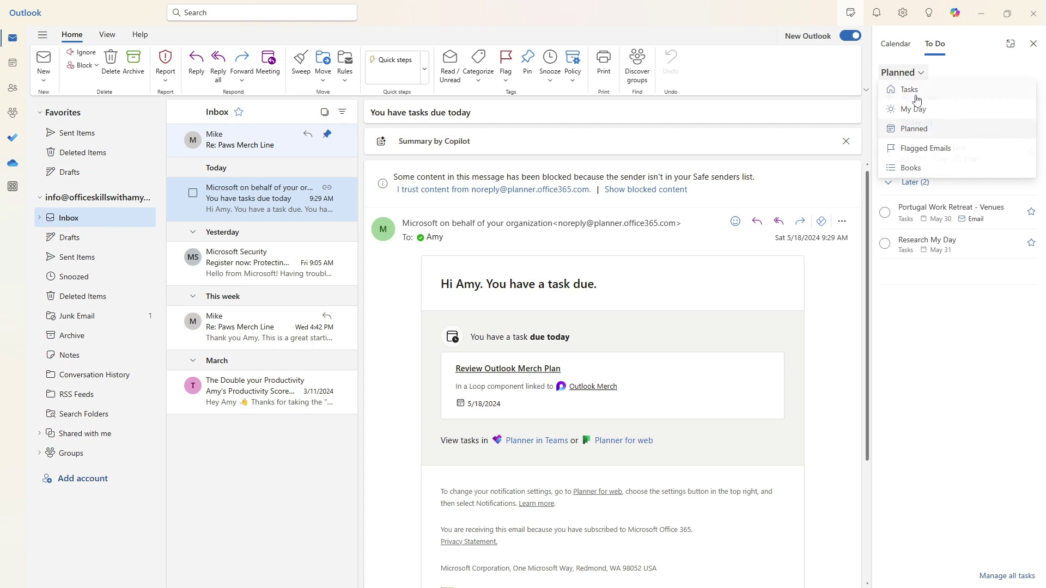
click(924, 146)
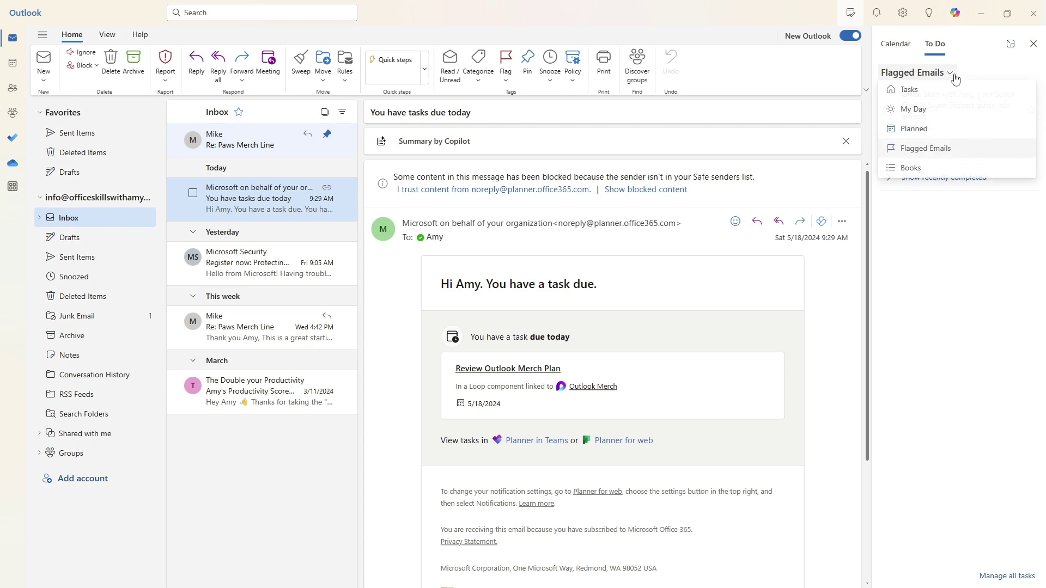
click(930, 170)
click(917, 207)
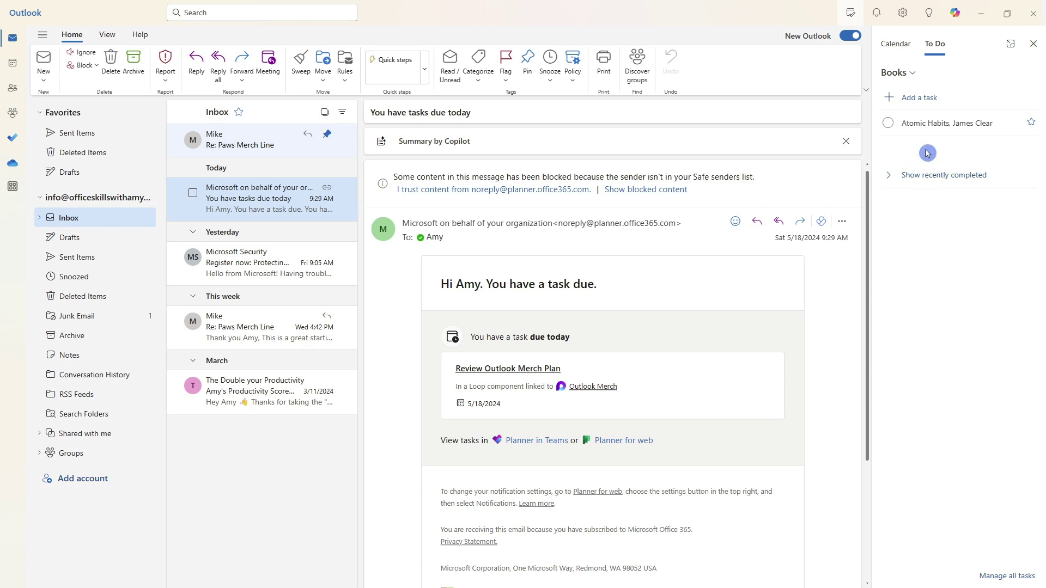
click(911, 73)
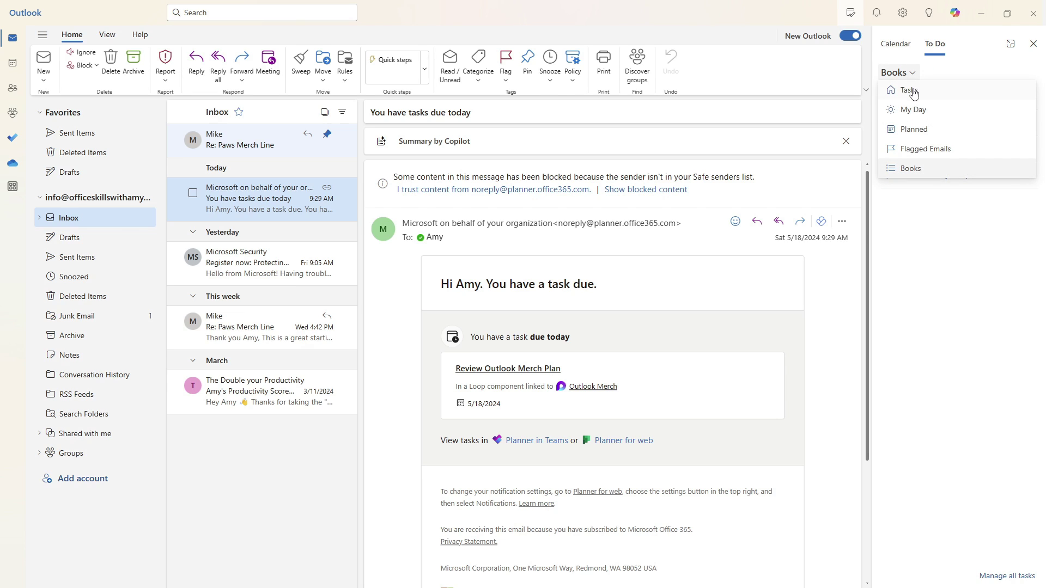
click(913, 94)
- Drag the 'You have tasks due today' email into To Do as a task and show the calendar
click(252, 196)
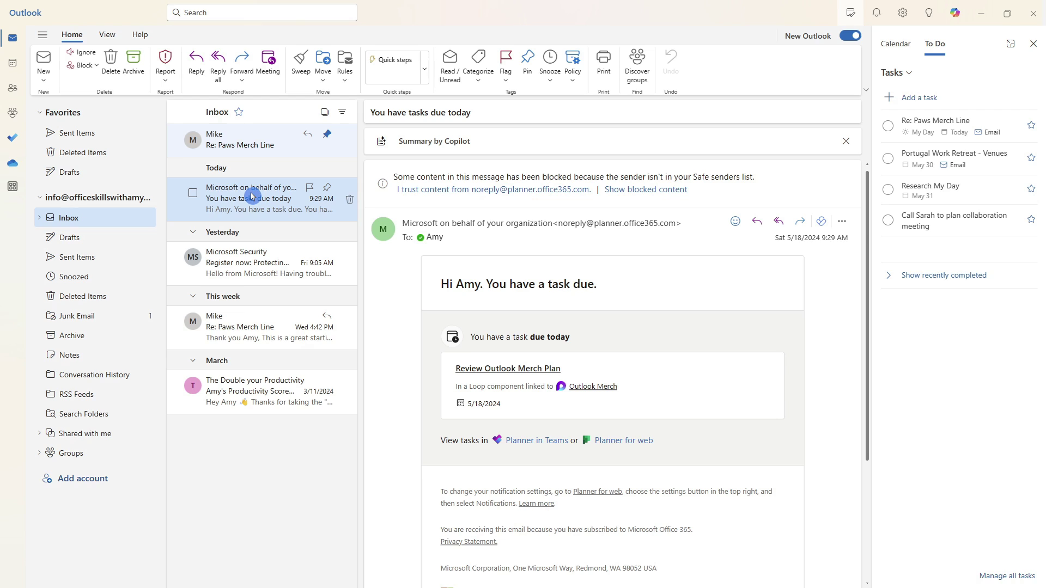
drag(252, 196, 919, 300)
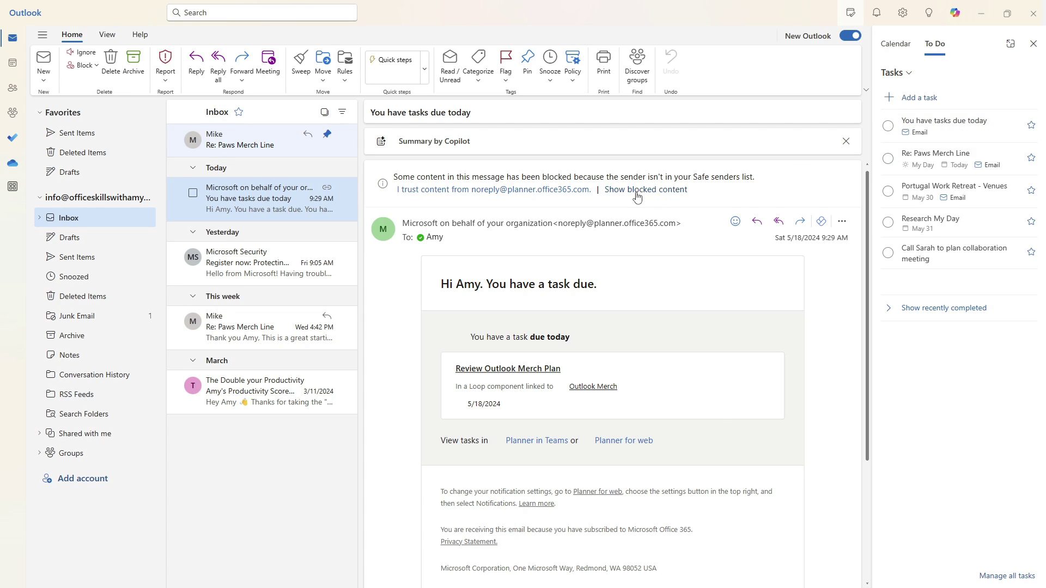
click(13, 65)
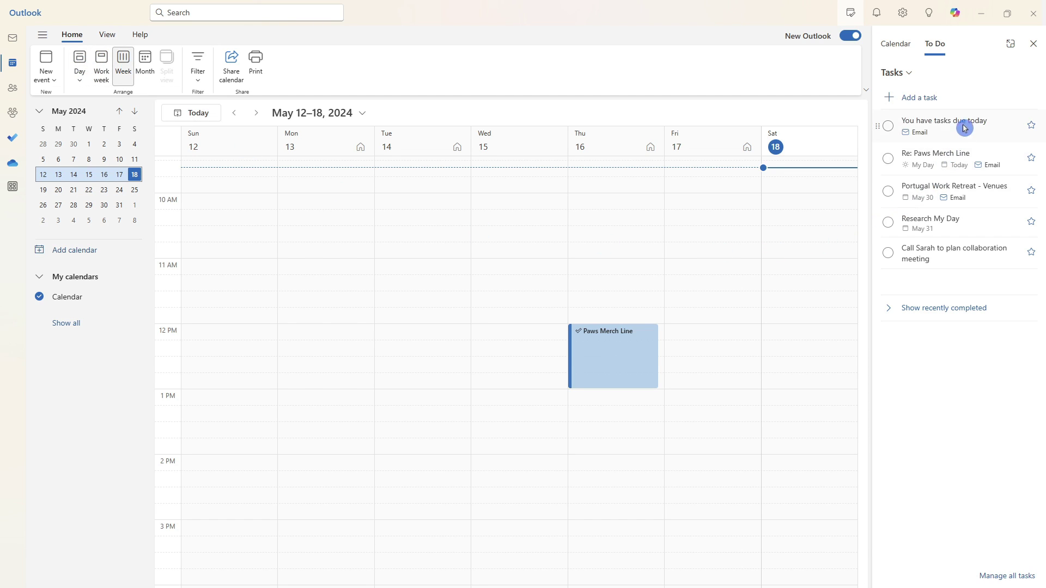
- Place the 'You have tasks due today' task on Saturday May 18, spanning 12 PM to 1 PM
drag(964, 124, 797, 349)
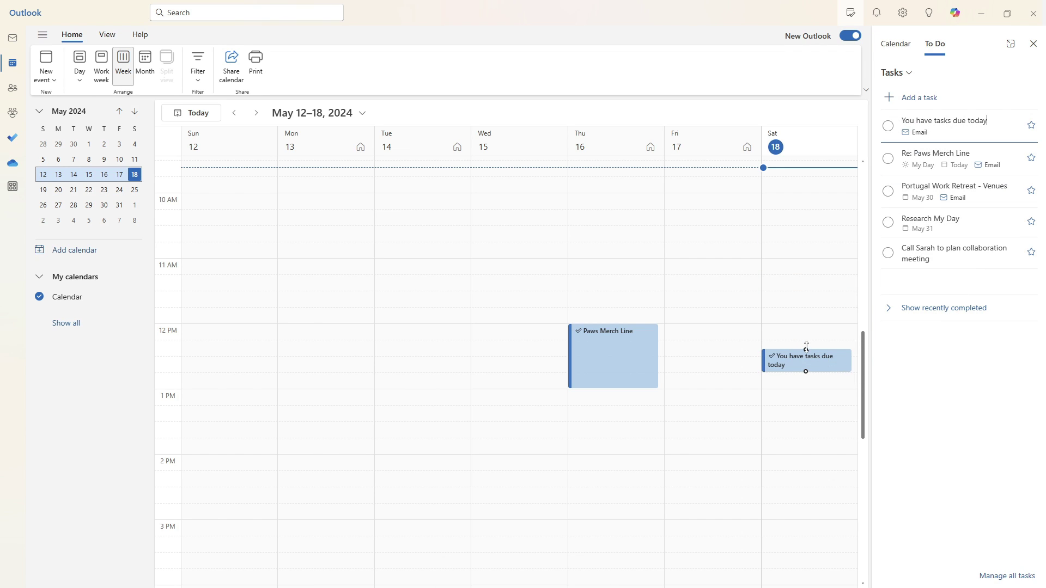
drag(806, 347, 808, 326)
click(808, 368)
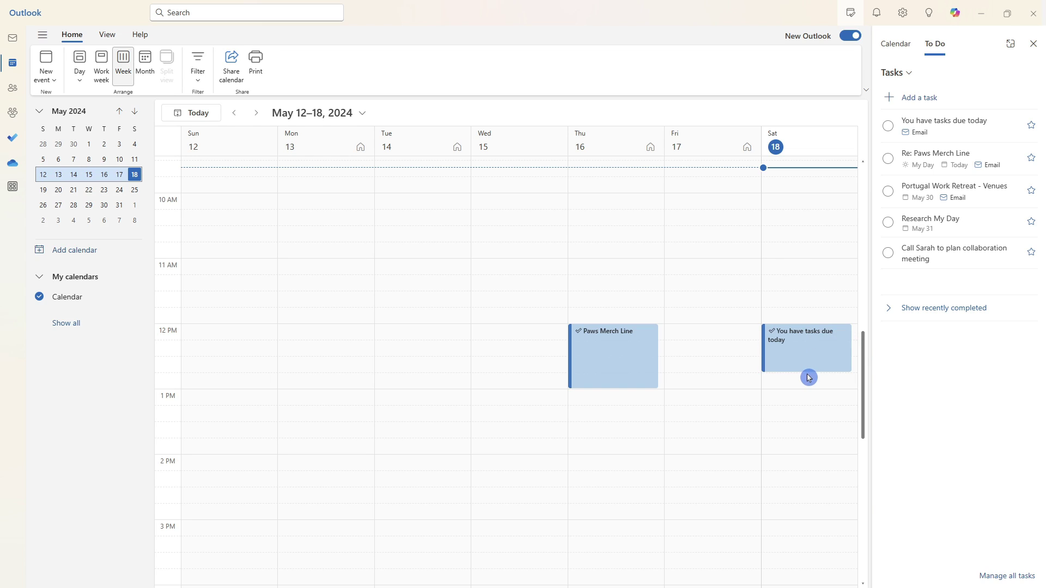
drag(806, 369, 810, 391)
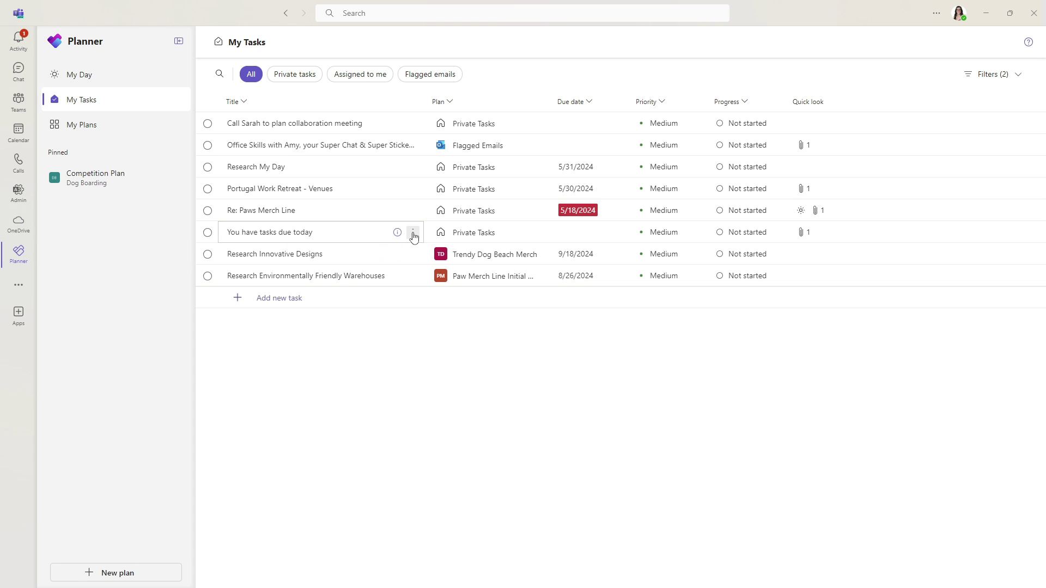
- Move 'You have tasks due today' from private tasks into Competition Plan and view that plan's board
click(412, 235)
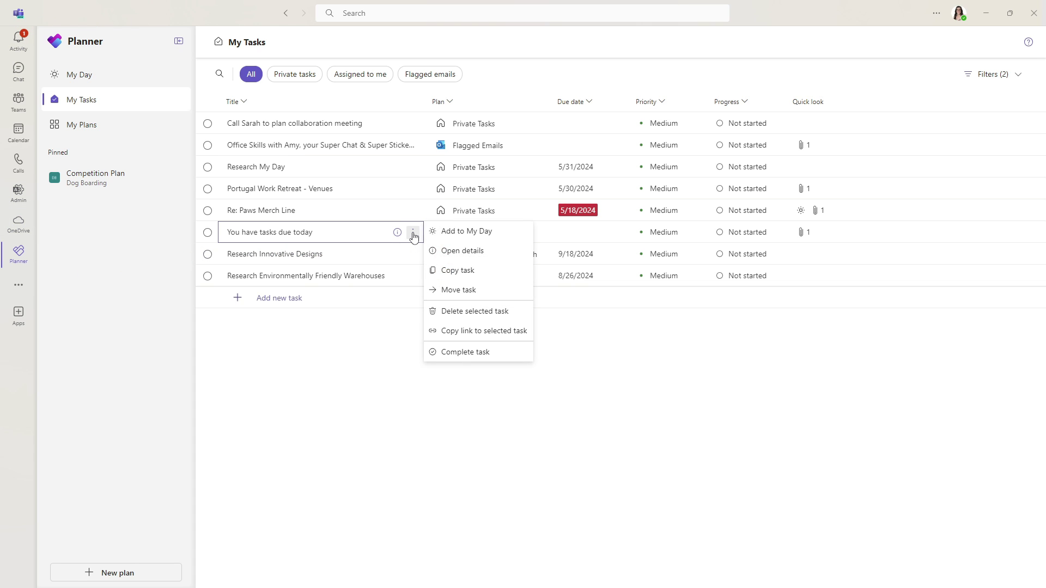
click(486, 294)
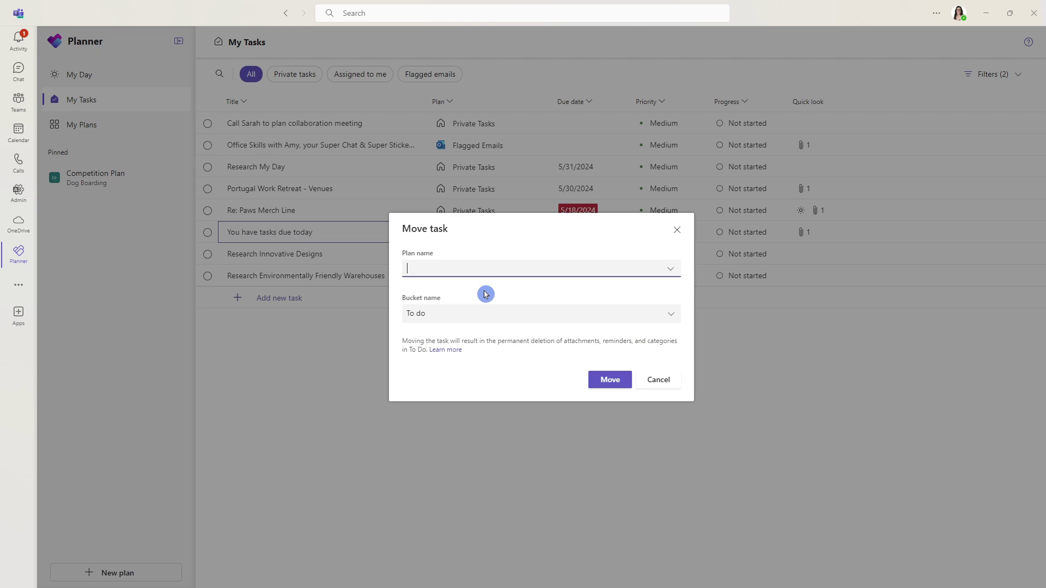
click(669, 268)
click(602, 306)
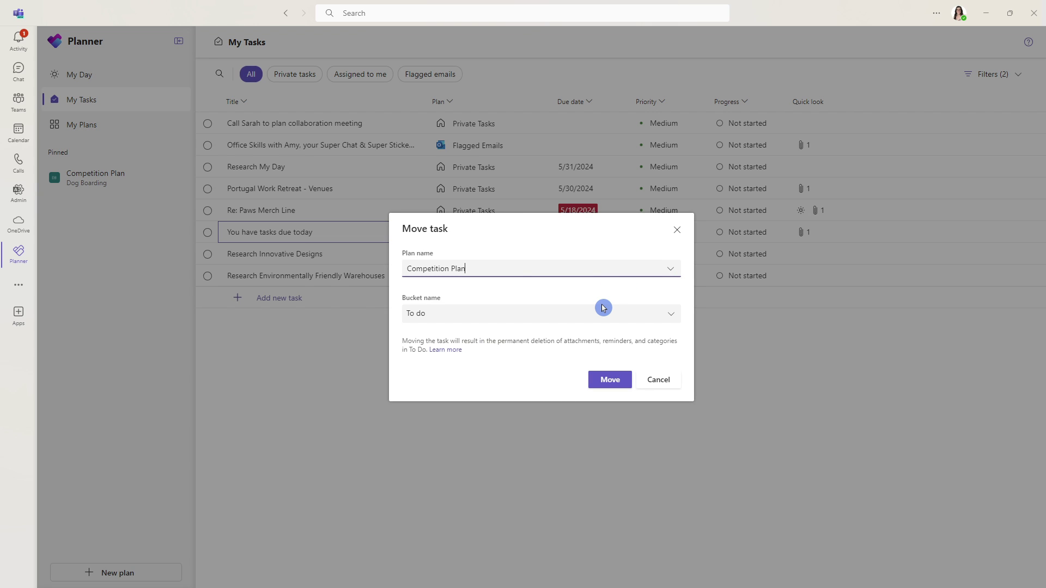
click(610, 380)
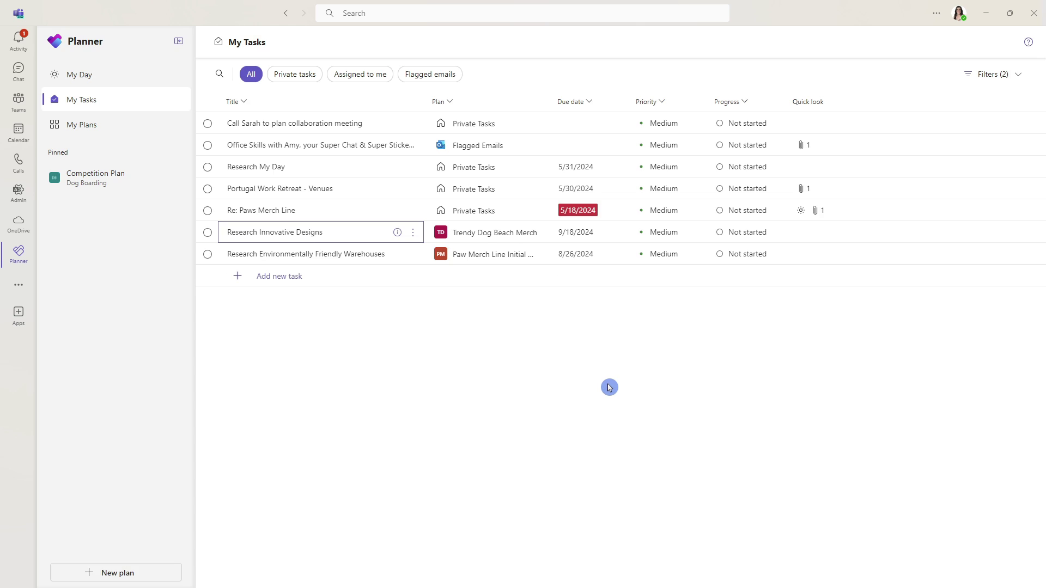
click(95, 173)
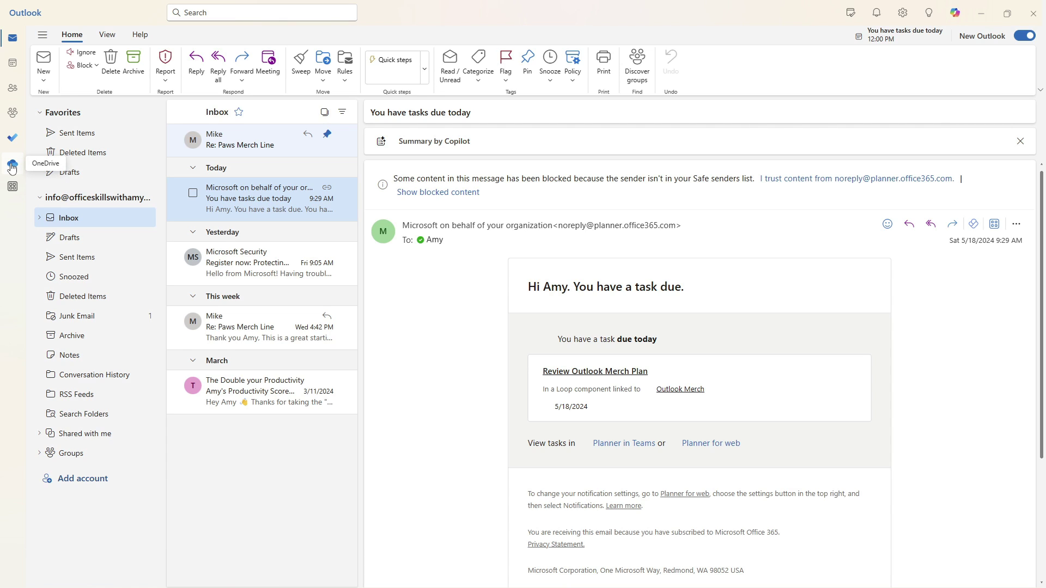
- Show OneDrive's recent files, then pop OneDrive out into its own separate window
click(12, 168)
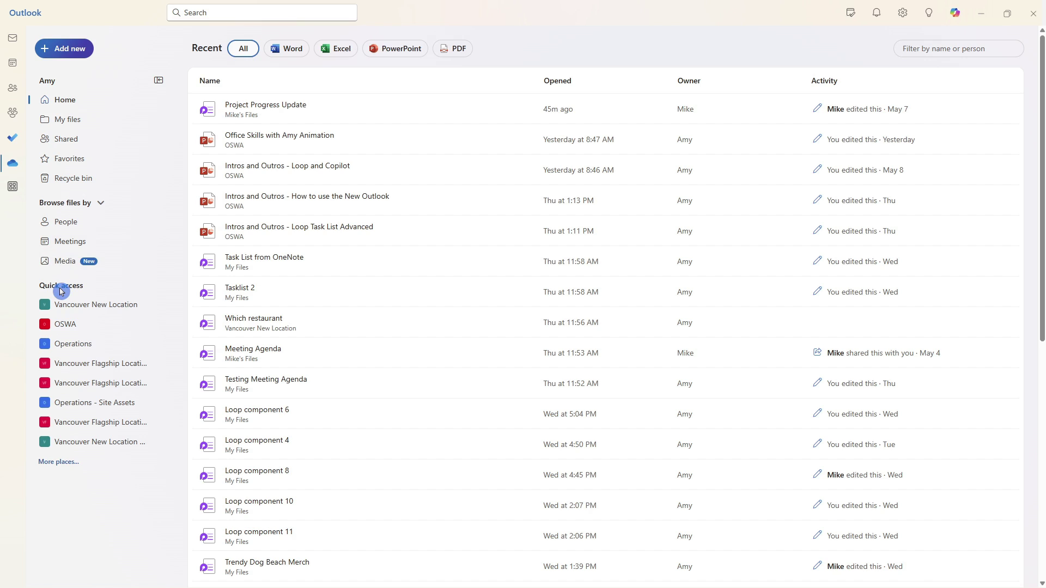
right_click(15, 168)
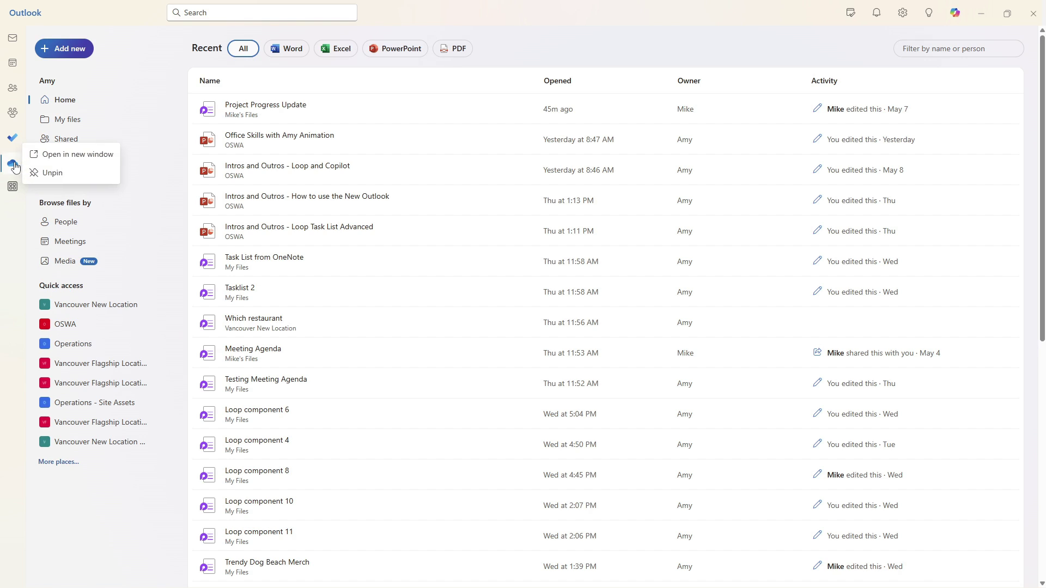
click(58, 164)
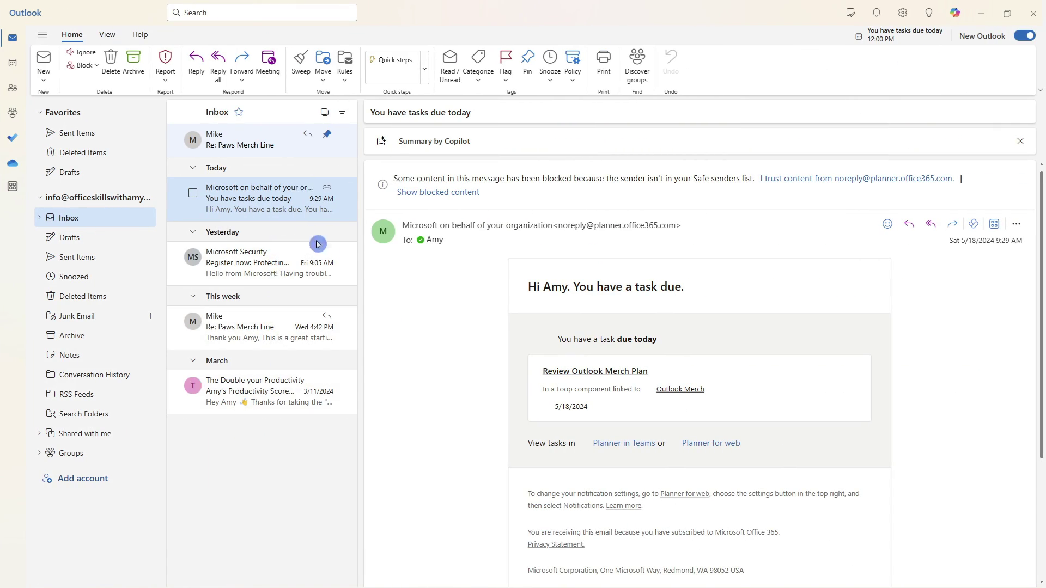
- Post the Re: Paws Merch Line email to Operations > Sales with the pasted 'Thumbs up 👍 Subscribe ❤' note
click(961, 21)
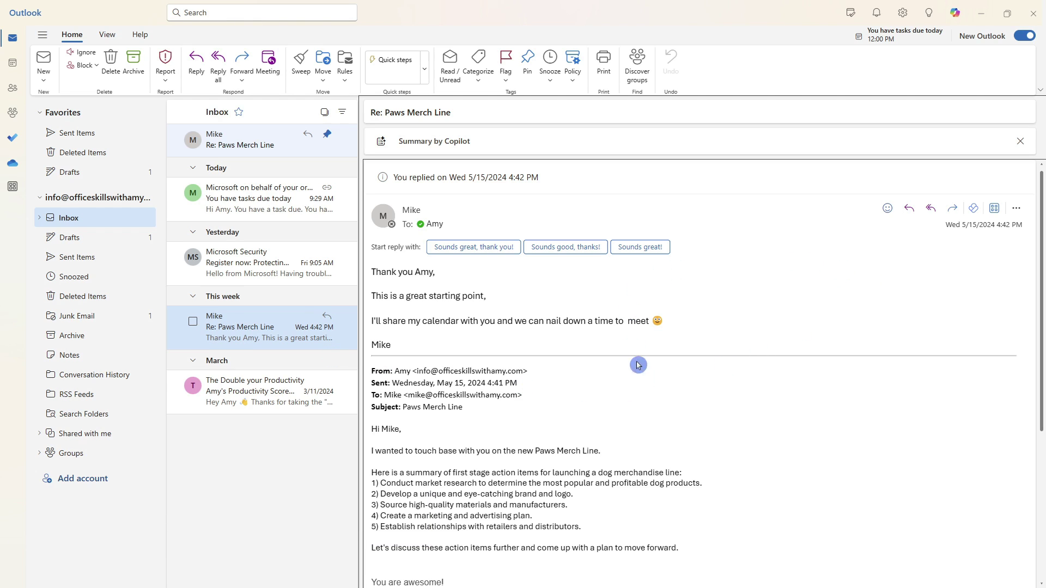
click(996, 212)
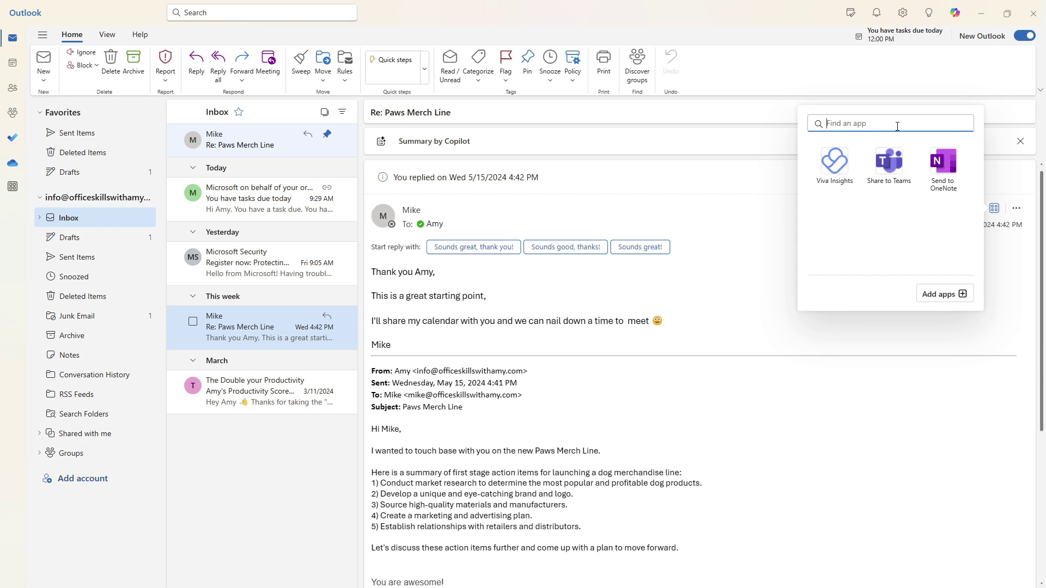
click(889, 161)
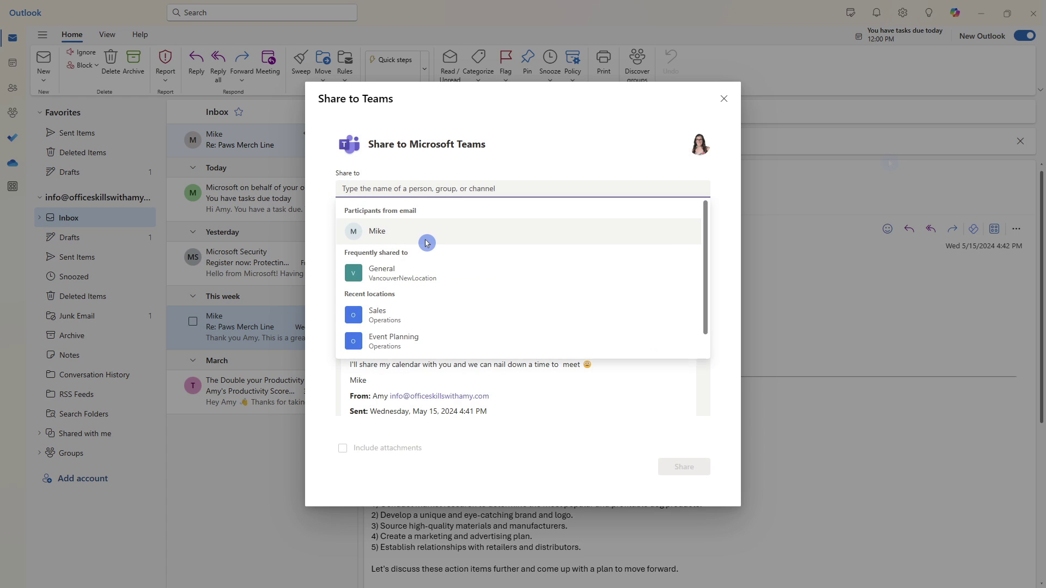
click(417, 315)
click(417, 297)
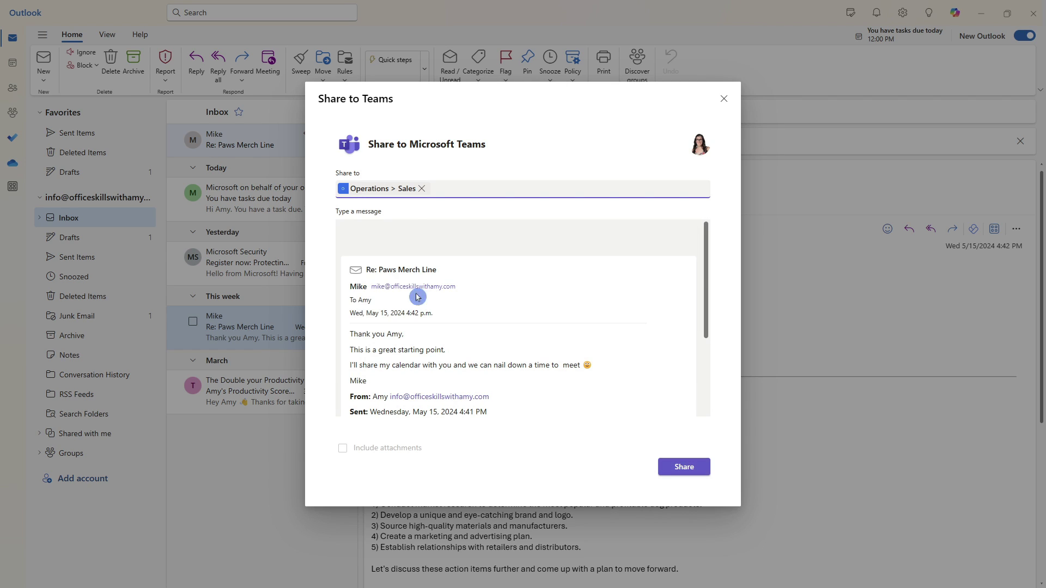
click(418, 238)
text(Thumbs up 👍 Subscribe ❤)
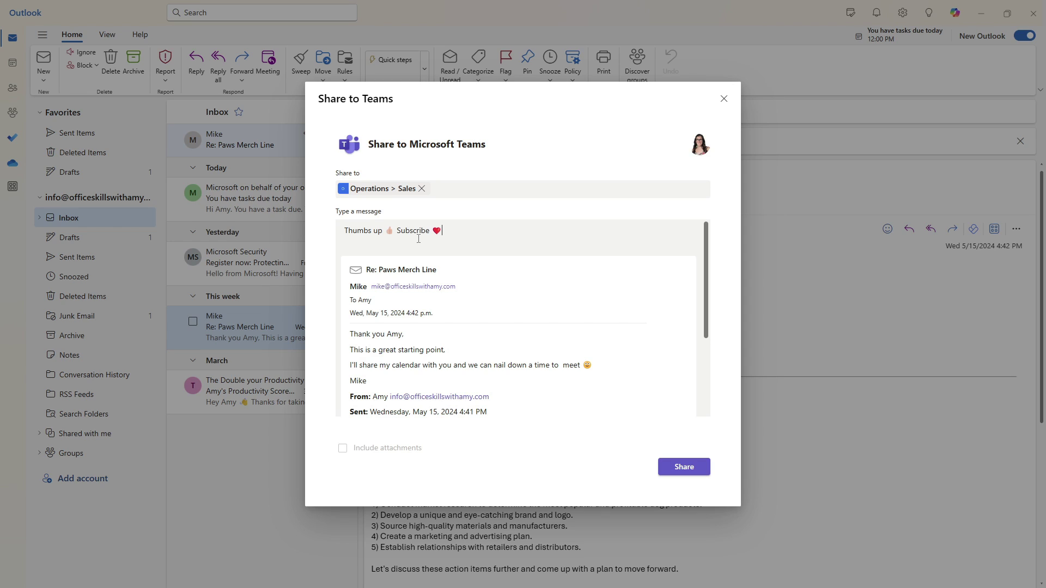
click(679, 472)
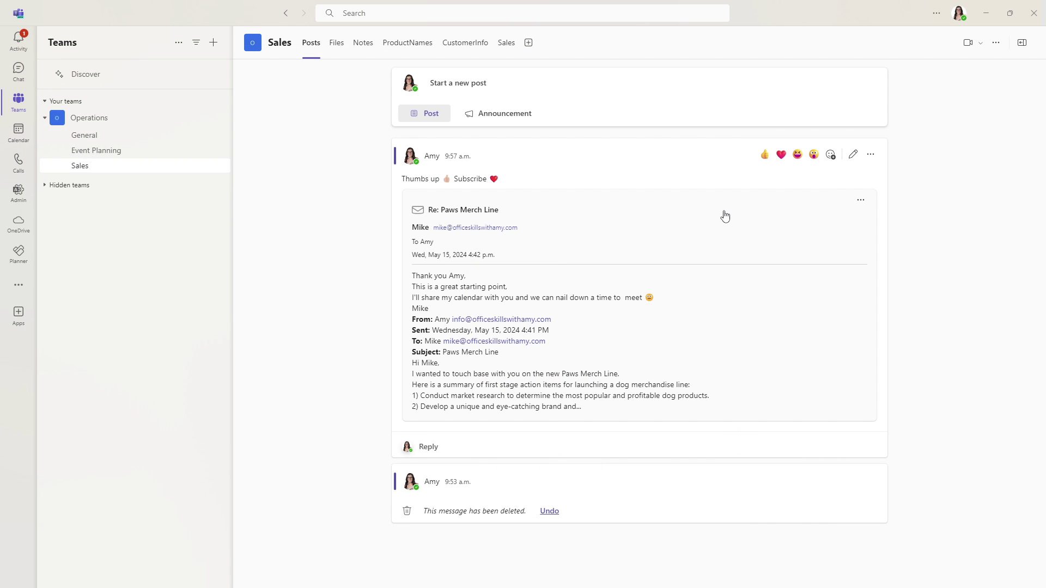
click(529, 181)
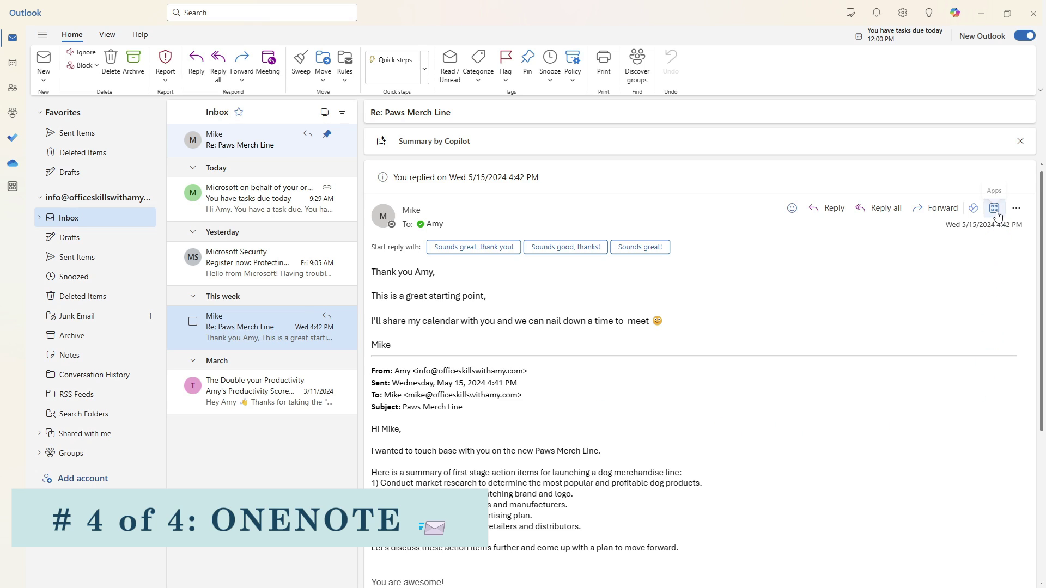
- Send the Re: Paws Merch Line email to OneNote's Operations Notebook, New Section 1
click(996, 212)
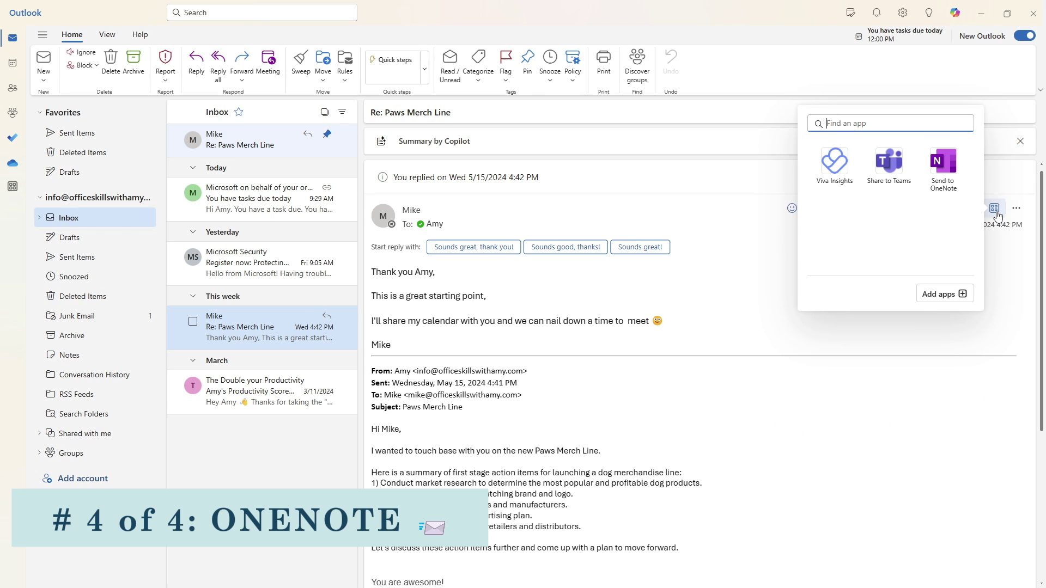
click(945, 165)
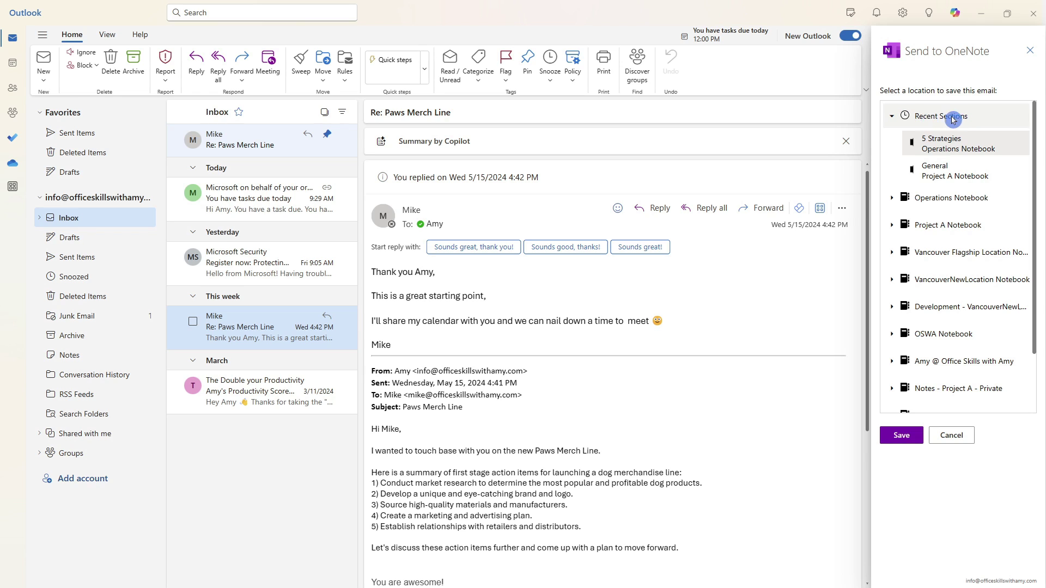
click(892, 198)
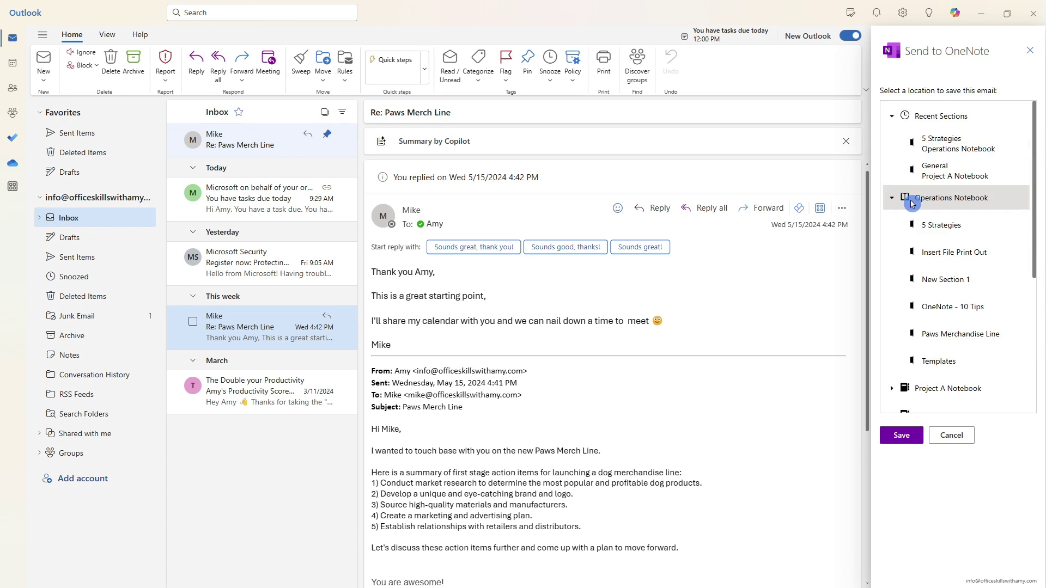
click(946, 280)
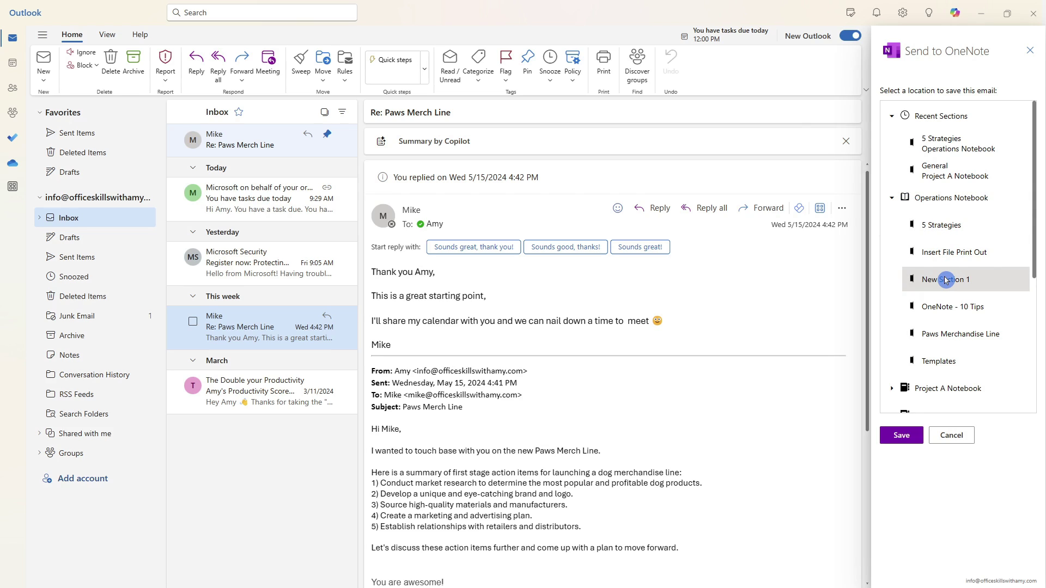
click(901, 435)
click(728, 280)
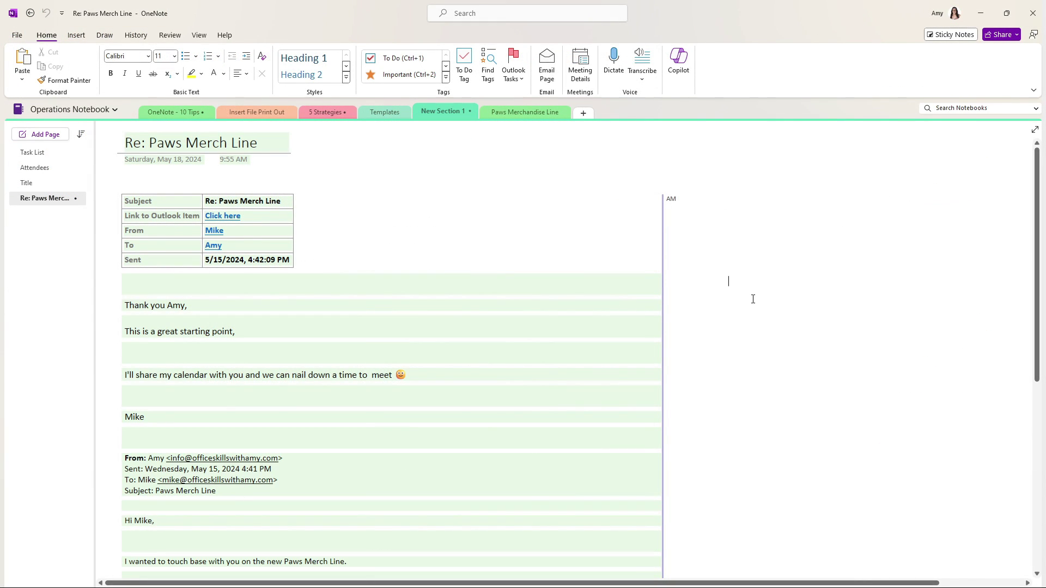